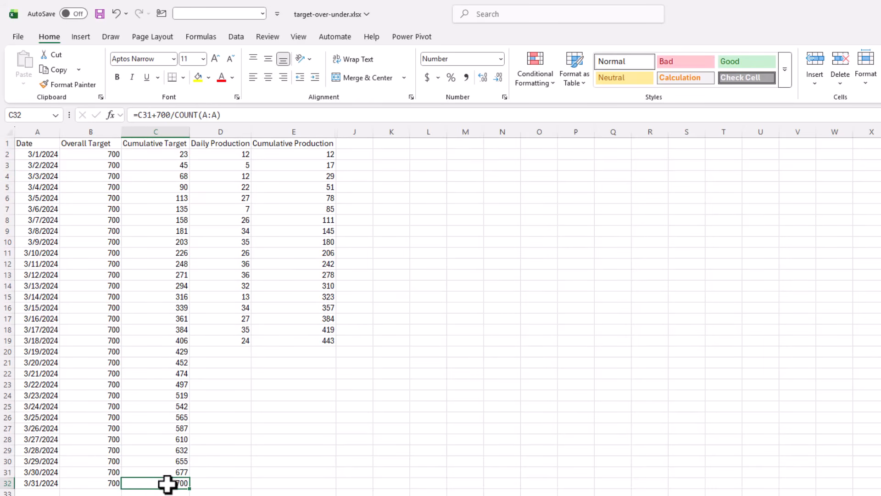
# - Examine the formulas behind the cumulative target, daily production and cumulative production cells
pyautogui.click(222, 153)
pyautogui.click(225, 164)
pyautogui.click(296, 151)
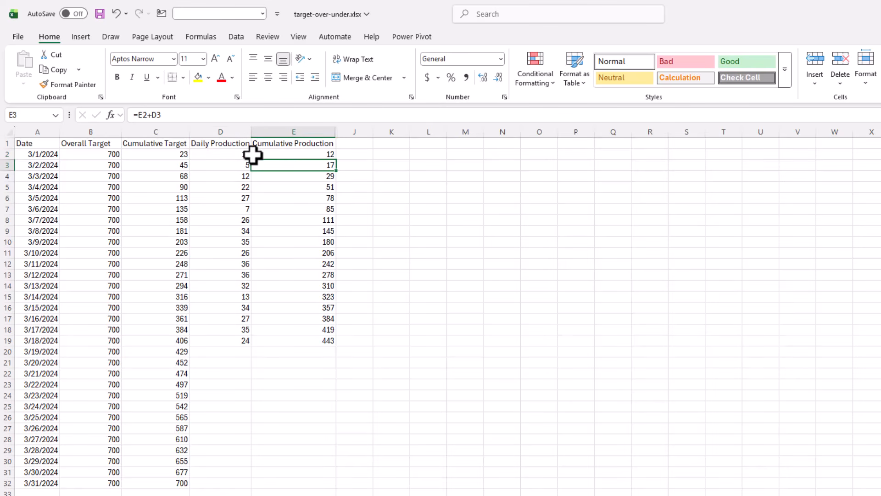
pyautogui.click(241, 164)
pyautogui.click(301, 165)
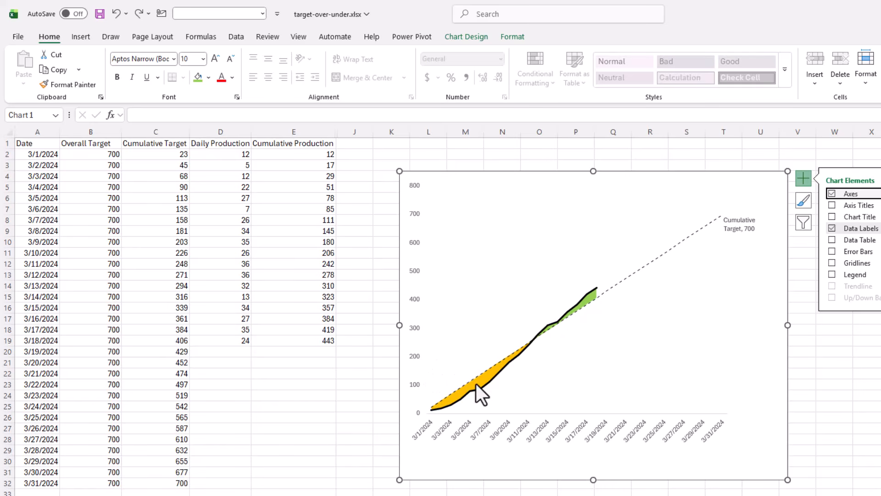
# - Unhide the hidden helper columns Min, Max, Under Target and Over Target next to Cumulative Production
pyautogui.moveTo(311, 132); pyautogui.dragTo(354, 132)
pyautogui.rightClick(355, 133)
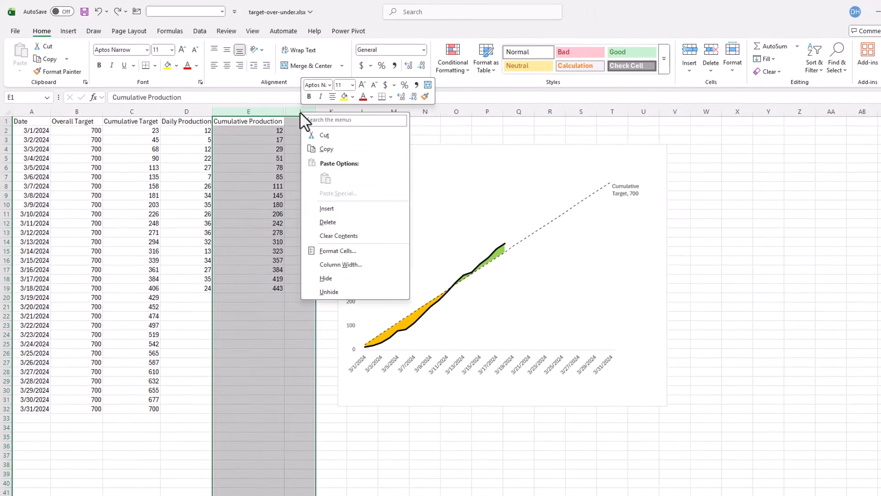
pyautogui.click(348, 293)
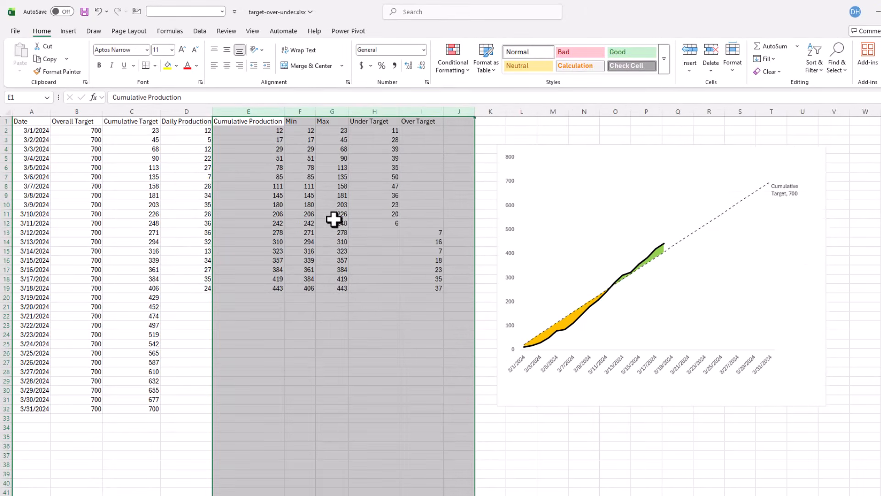
pyautogui.click(335, 240)
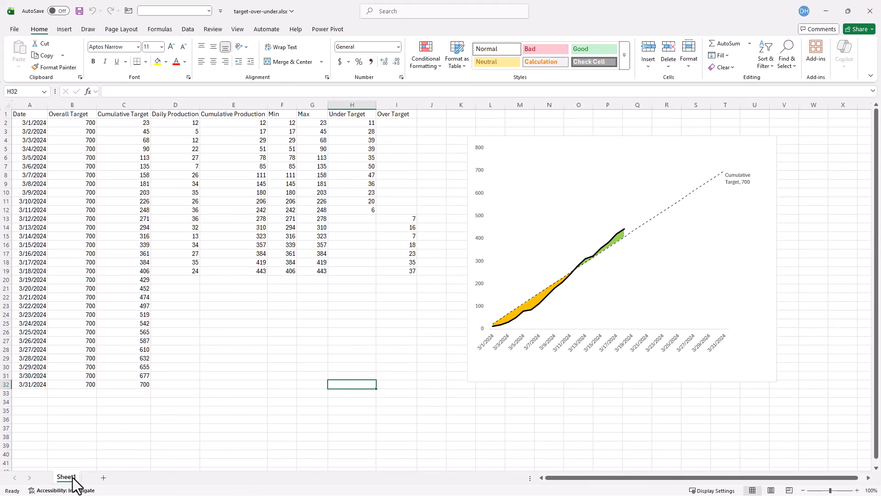
# - Duplicate the worksheet as Sheet1 (2) and delete the chart from the copy
pyautogui.moveTo(75, 482); pyautogui.dragTo(98, 460)
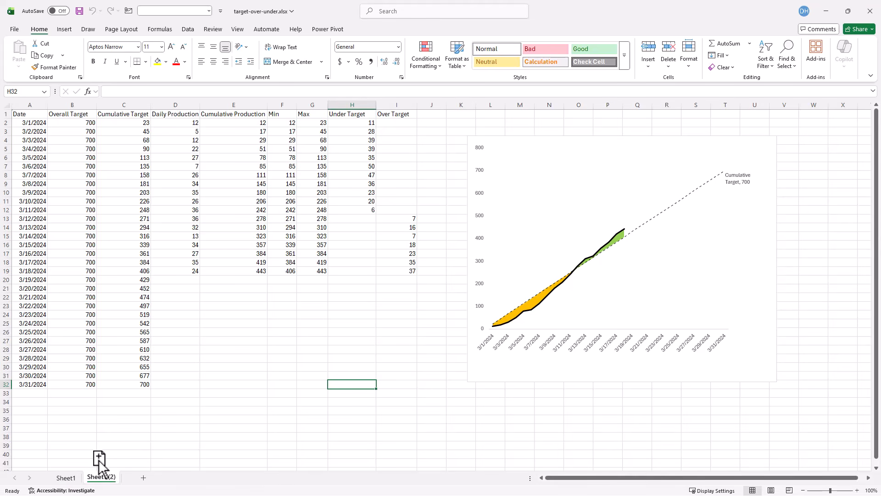
pyautogui.click(523, 135)
pyautogui.press('Delete')
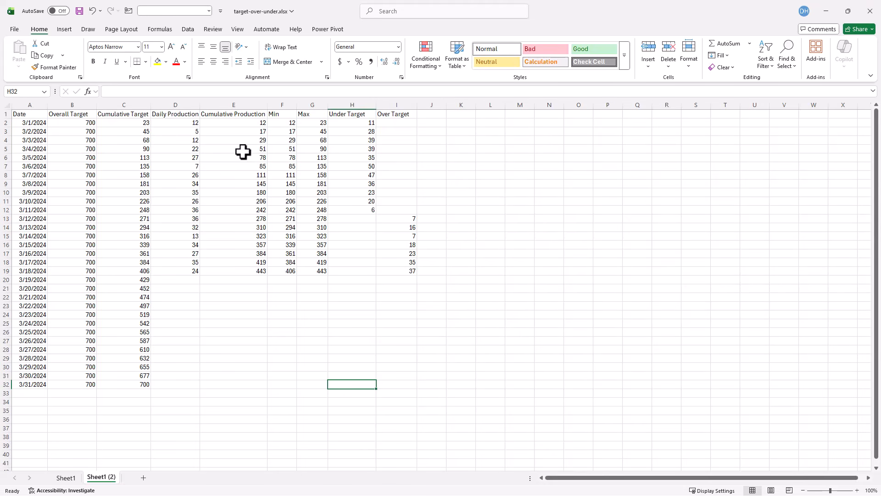
# - Clear the contents of the helper columns E2:J22 on the copied sheet
pyautogui.moveTo(230, 122); pyautogui.dragTo(420, 299)
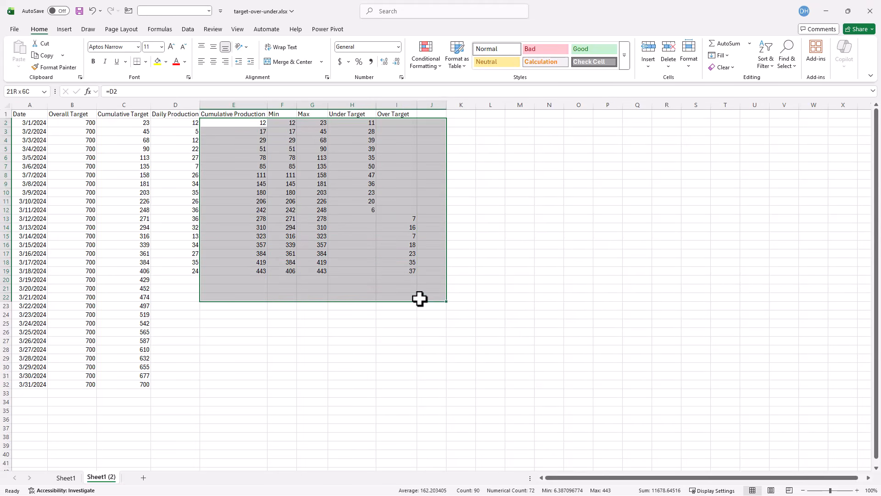
pyautogui.press('Delete')
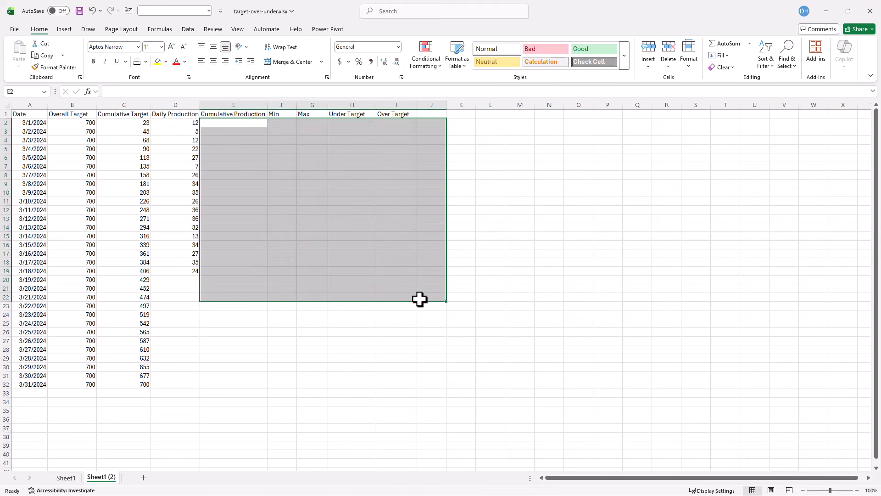
# - Inspect the Overall Target values and the Cumulative Target formulas in columns B and C
pyautogui.click(71, 121)
pyautogui.click(122, 122)
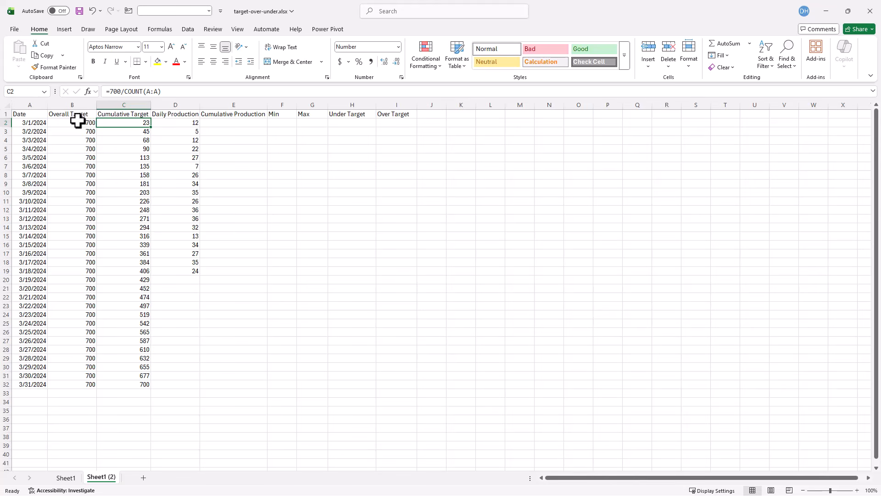
pyautogui.moveTo(79, 122); pyautogui.dragTo(85, 383)
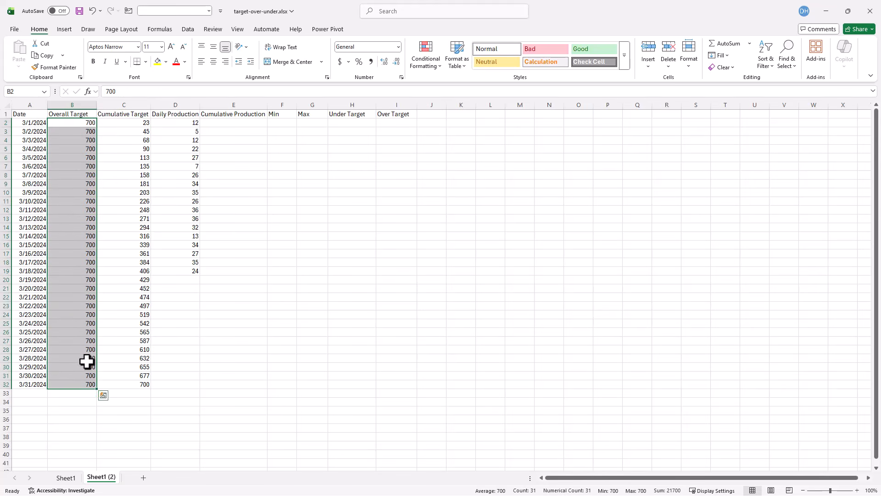
pyautogui.click(127, 123)
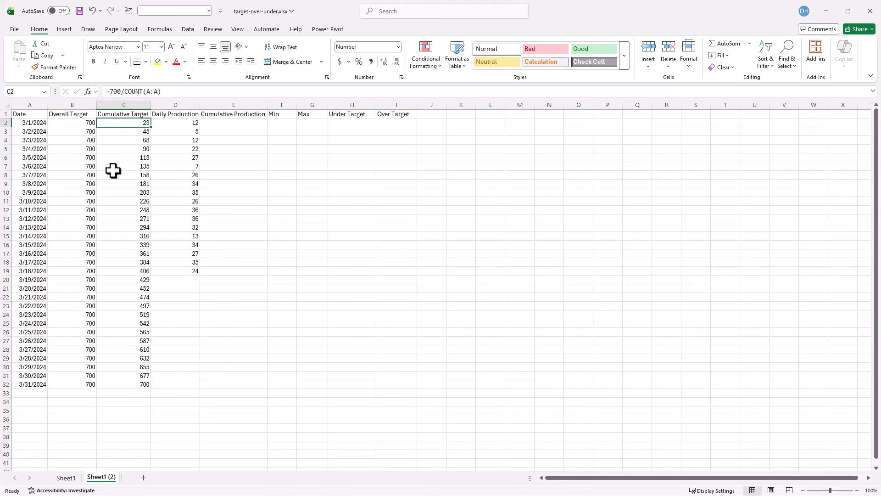
pyautogui.click(132, 132)
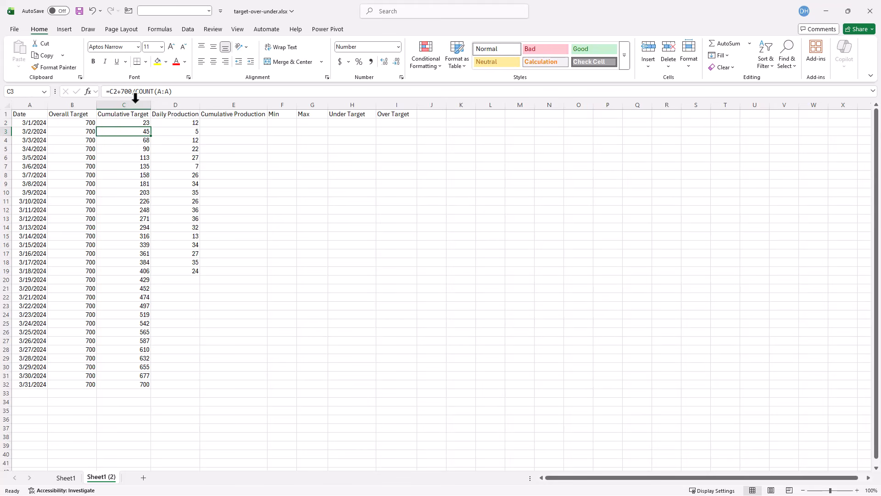
pyautogui.click(137, 122)
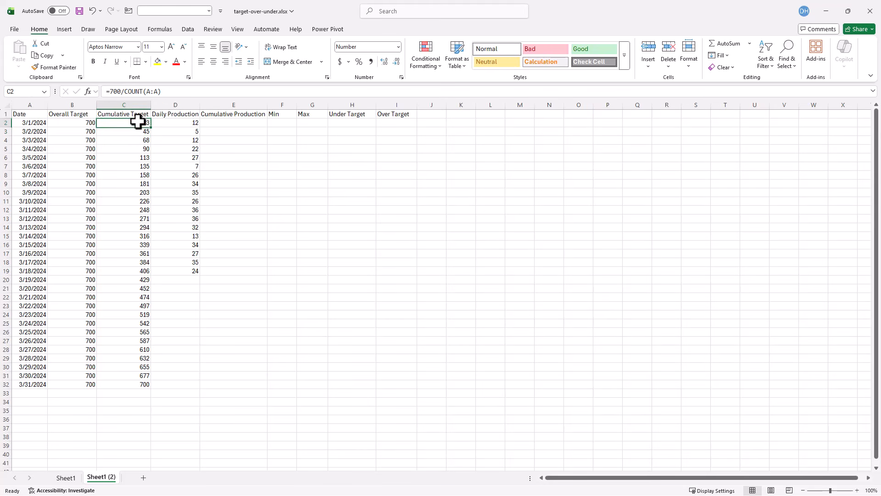
pyautogui.click(133, 132)
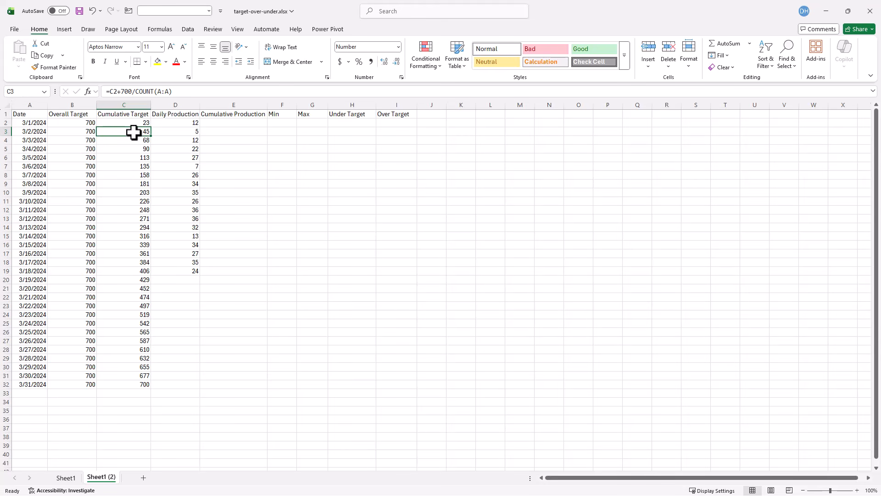
# - Add three decimal places to the Cumulative Target column, then remove them again
pyautogui.moveTo(133, 123); pyautogui.dragTo(138, 385)
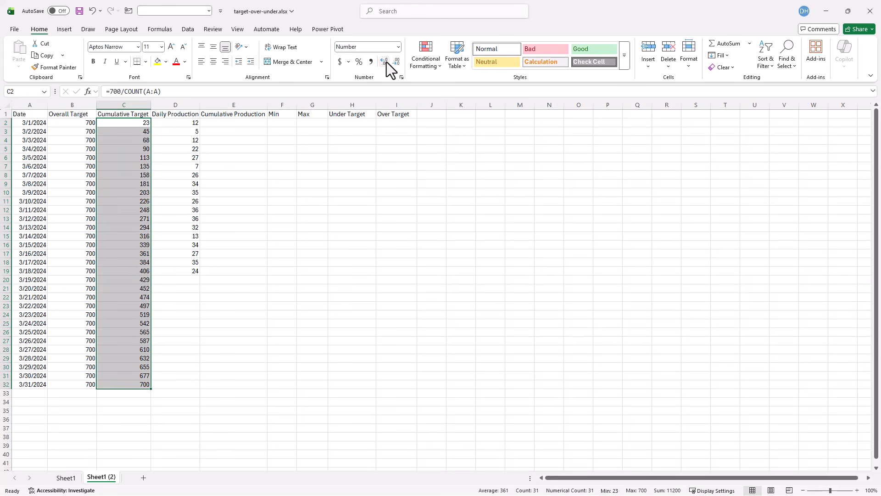
pyautogui.click(386, 62)
pyautogui.click(386, 62)
pyautogui.click(386, 62)
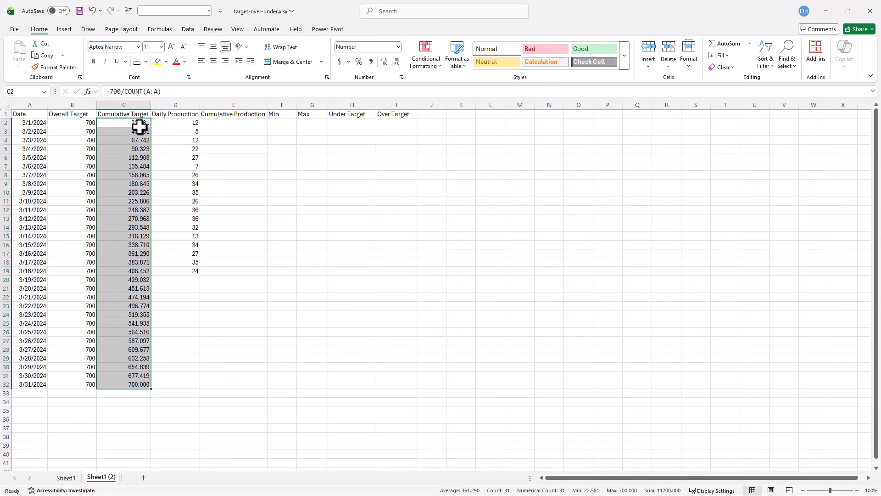
pyautogui.click(398, 63)
pyautogui.click(398, 63)
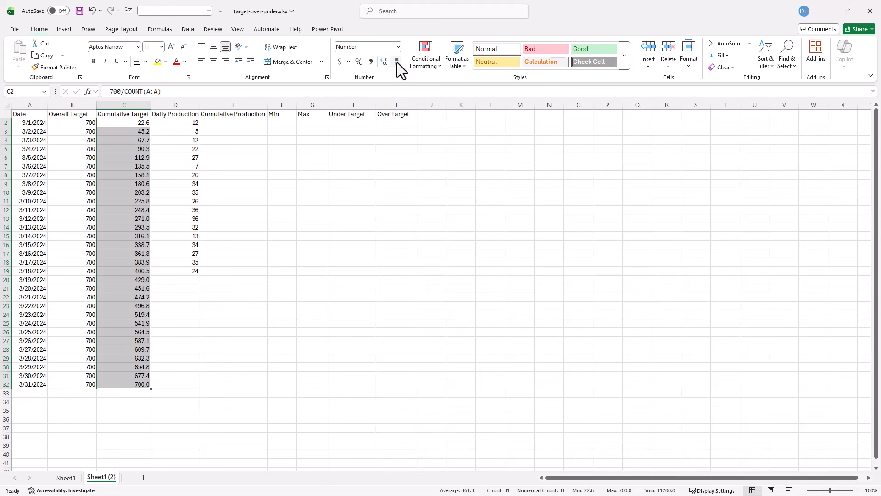
pyautogui.click(398, 62)
# - Review the Cumulative Target formulas and the Daily Production values in the first rows
pyautogui.click(135, 126)
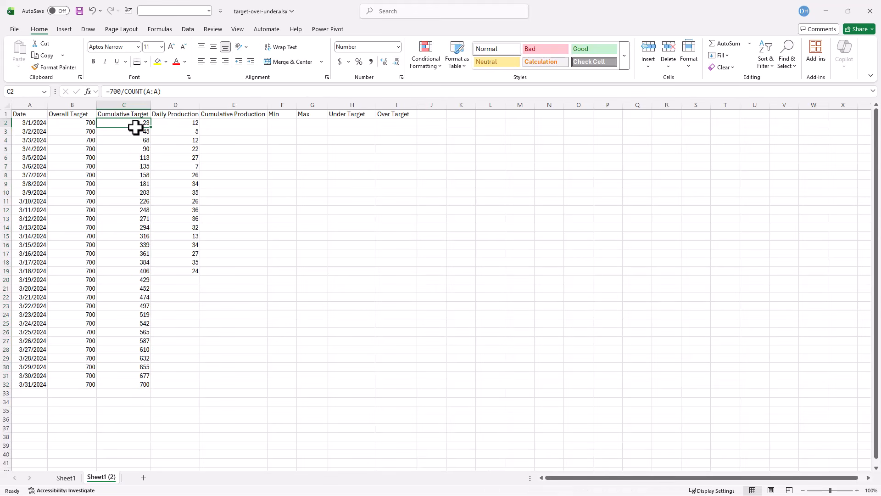
pyautogui.click(132, 131)
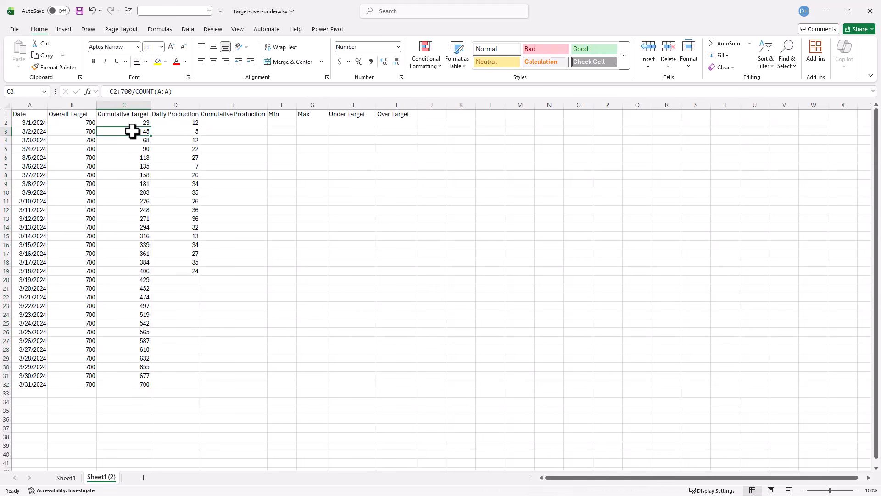
pyautogui.click(179, 122)
pyautogui.click(181, 133)
pyautogui.click(179, 143)
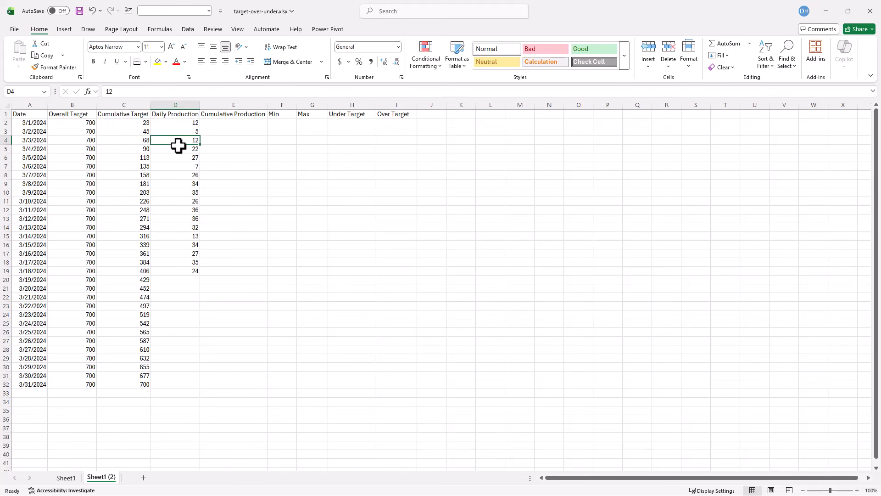
pyautogui.click(180, 149)
# - Set Cumulative Production in E2 to reference the daily production in D2
pyautogui.click(221, 123)
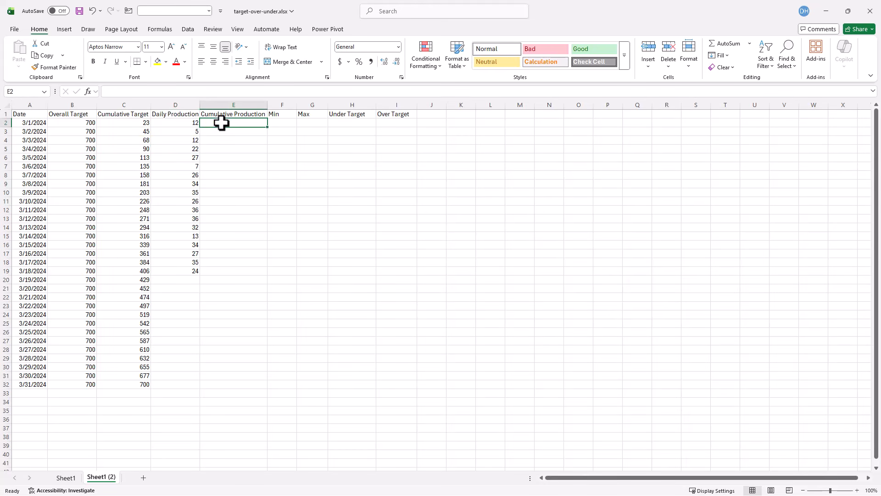
pyautogui.write('=')
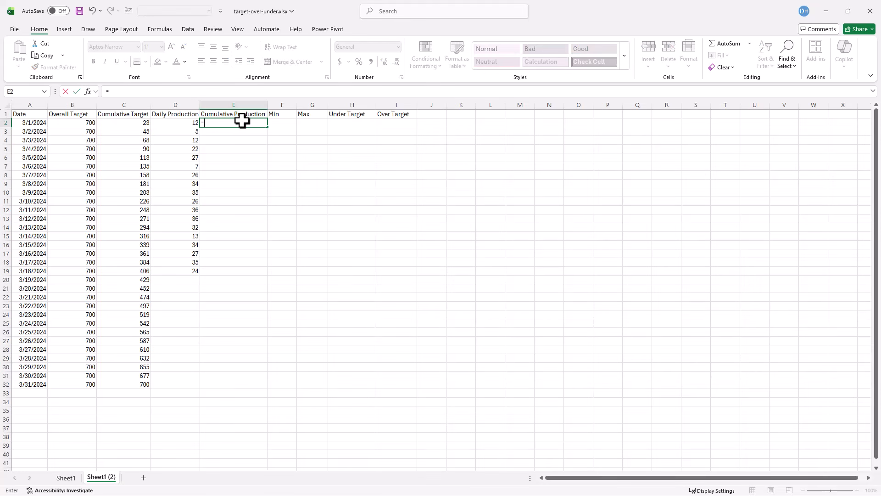
pyautogui.click(187, 122)
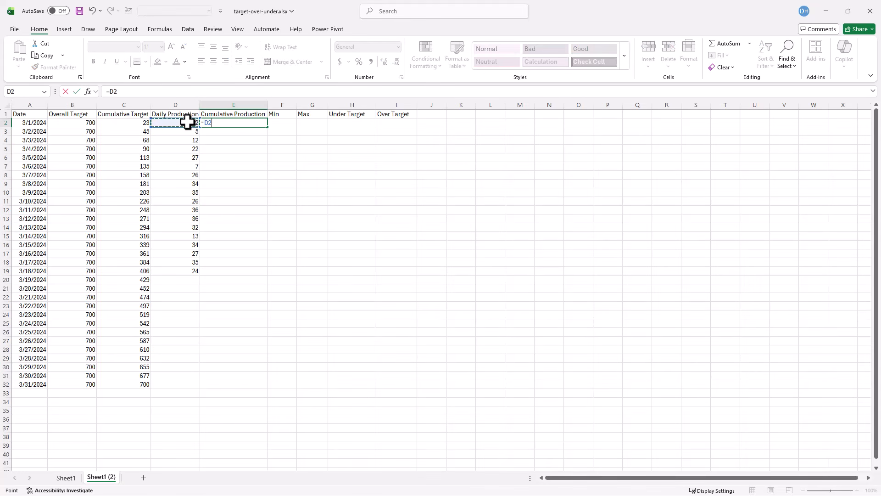
pyautogui.press('Return')
# - Enter =E2+D3 in E3 and fill it down to row 19 for a running production total
pyautogui.write('=')
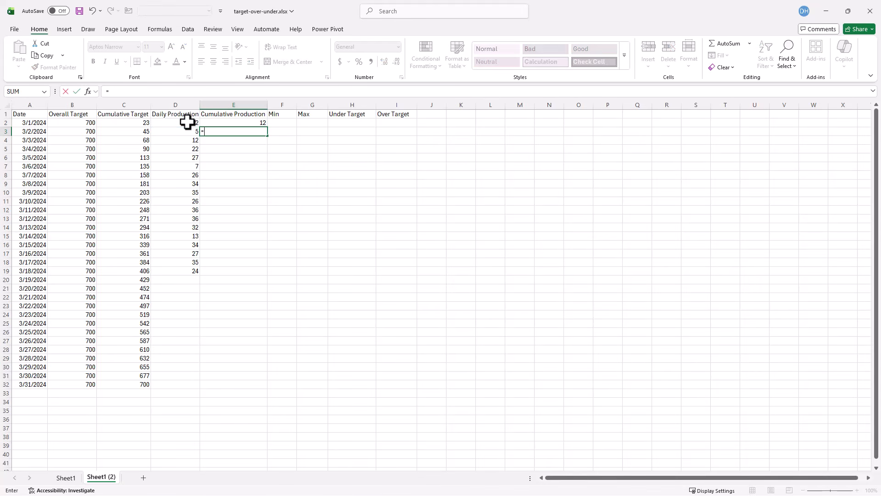
pyautogui.click(245, 123)
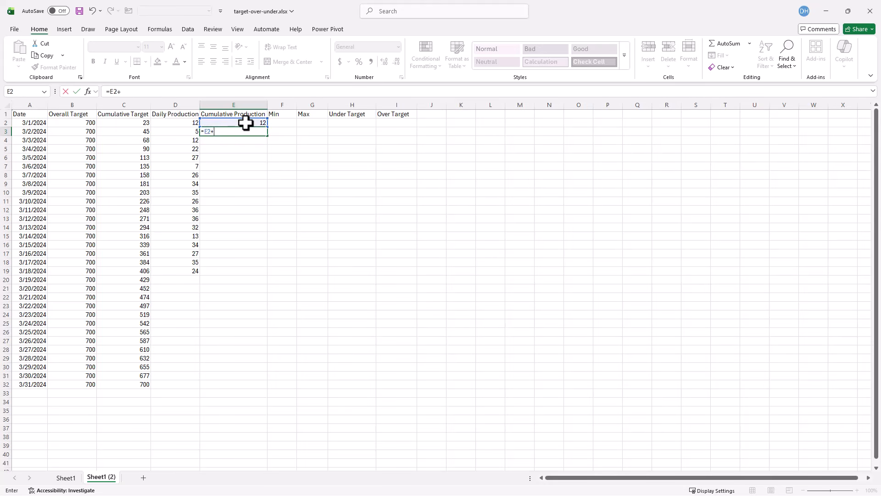
pyautogui.click(184, 133)
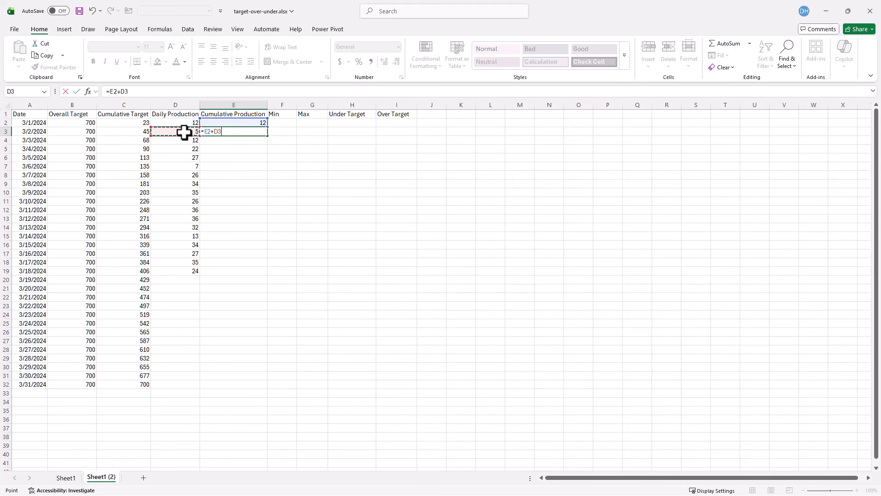
pyautogui.hotkey('ctrl', 'Return')
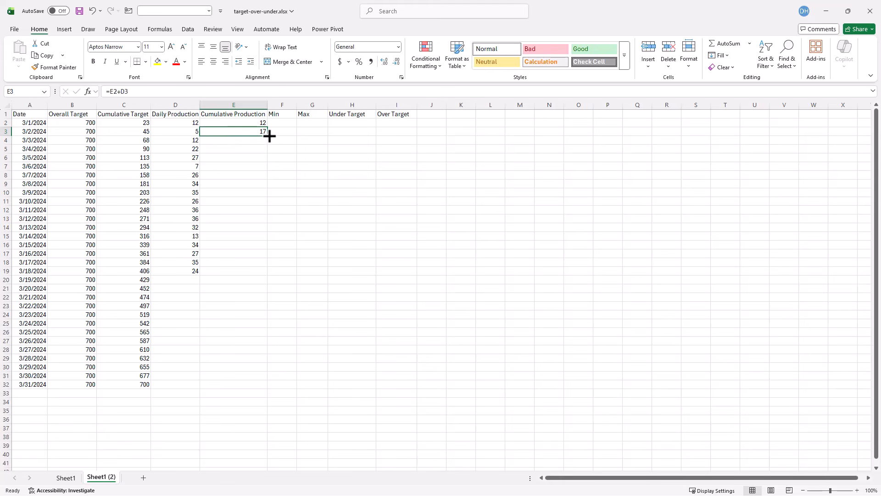
pyautogui.moveTo(270, 136); pyautogui.dragTo(248, 278)
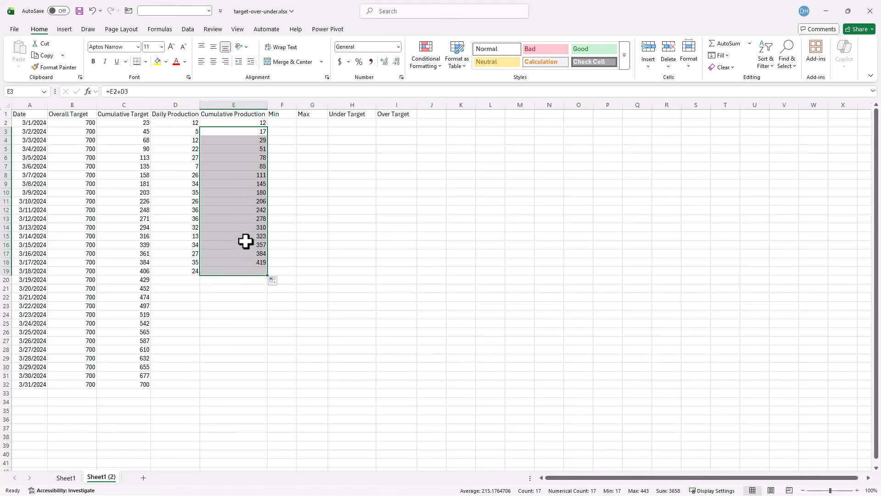
# - Enter =MIN(E2,C2) in F2 and fill it down to row 19
pyautogui.click(285, 123)
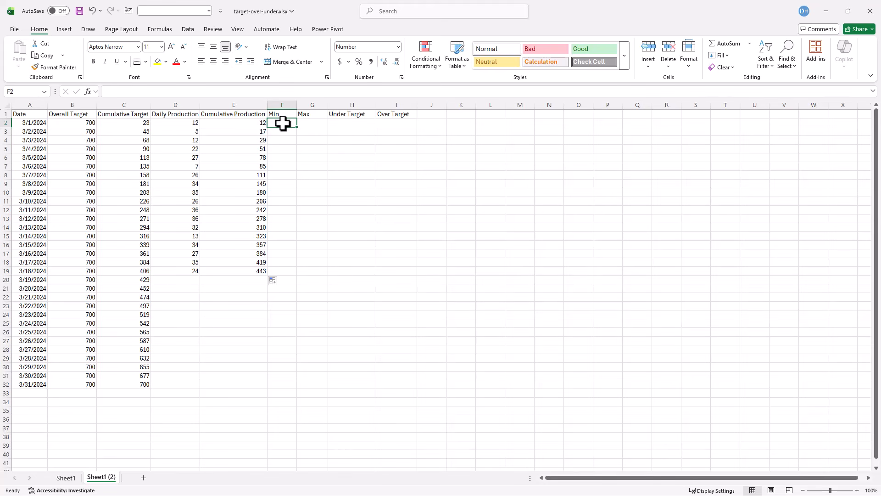
pyautogui.click(232, 121)
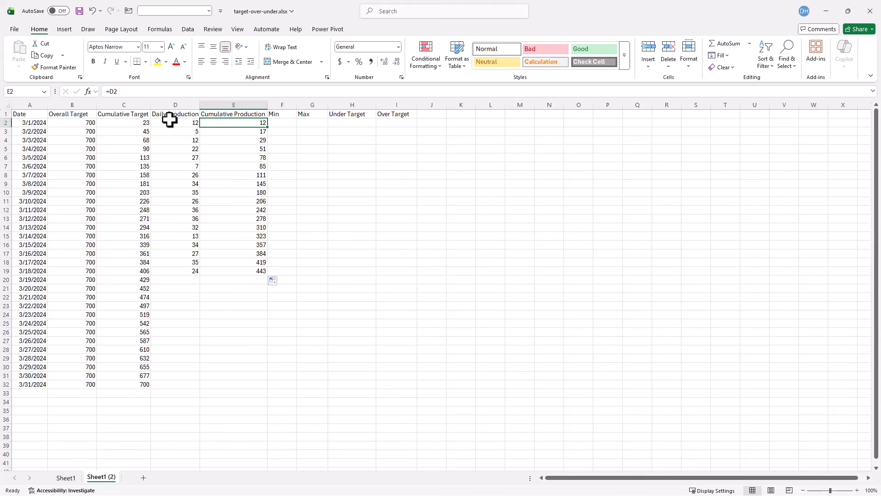
pyautogui.click(122, 122)
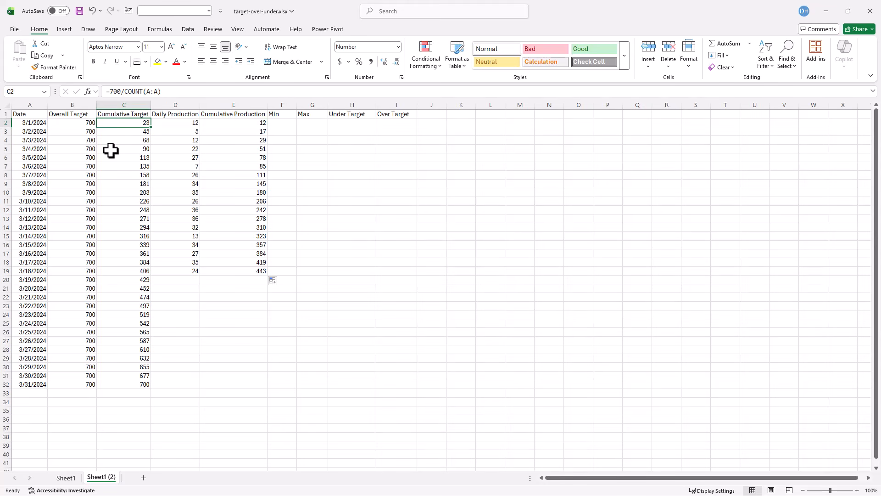
pyautogui.click(257, 120)
pyautogui.click(276, 120)
pyautogui.write('=')
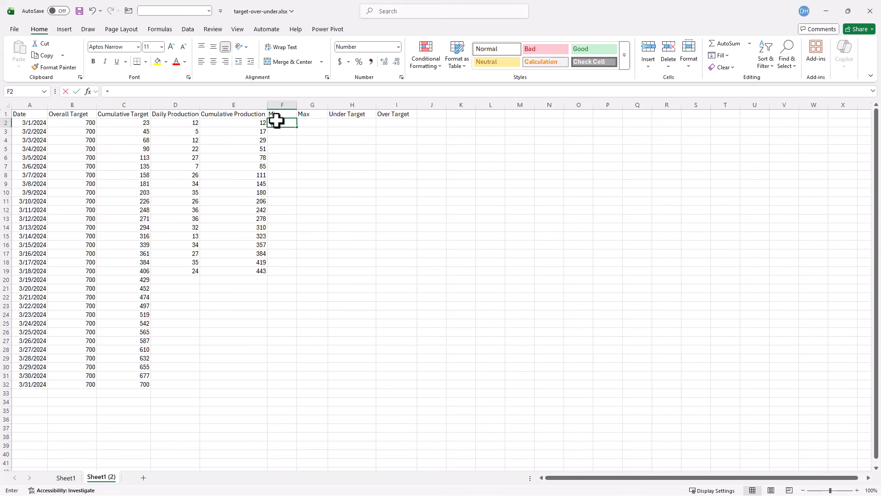
pyautogui.write('MIN(')
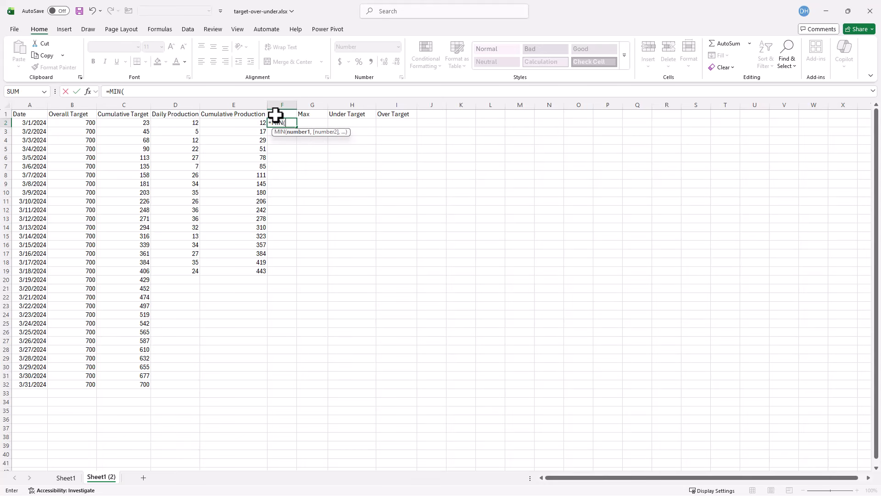
pyautogui.click(254, 124)
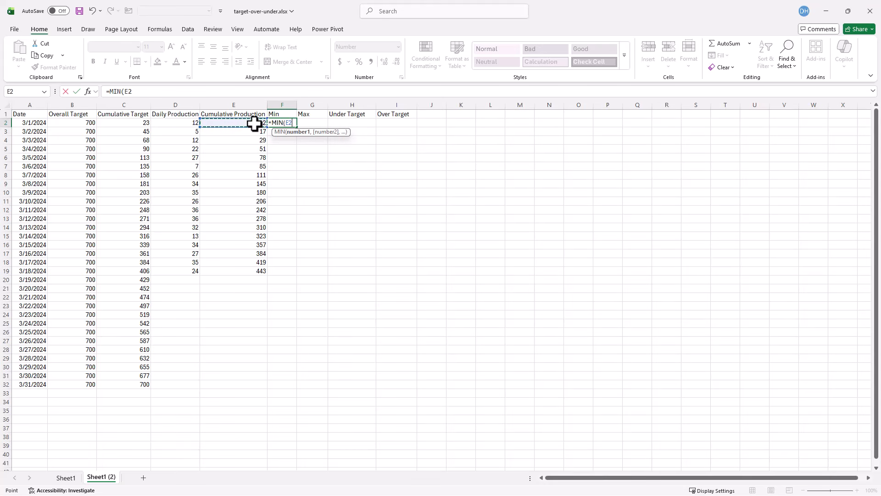
pyautogui.write(',')
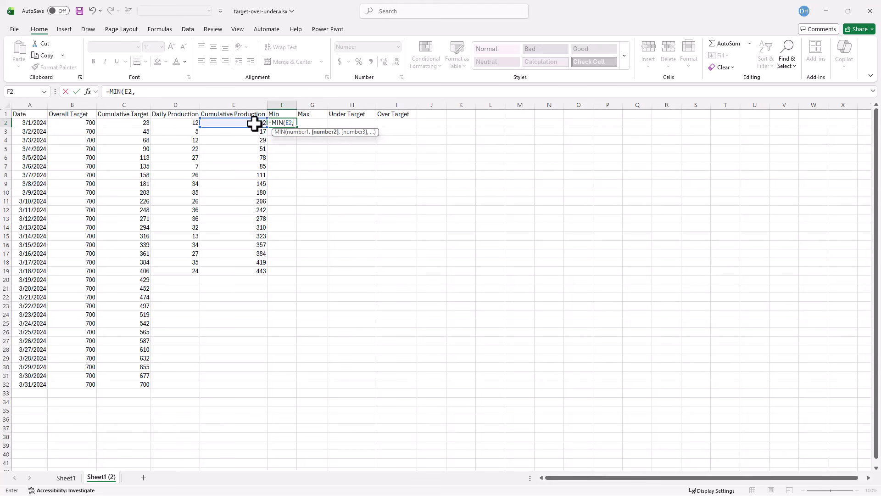
pyautogui.click(136, 125)
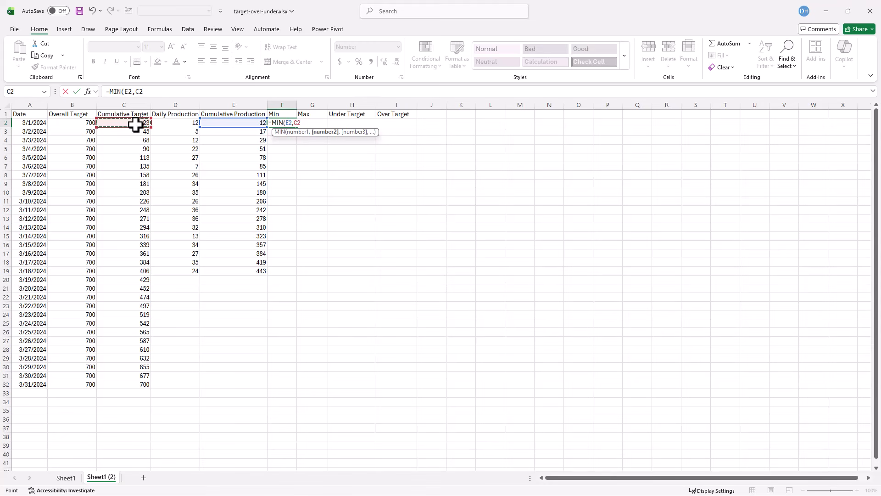
pyautogui.press('Return')
pyautogui.click(288, 123)
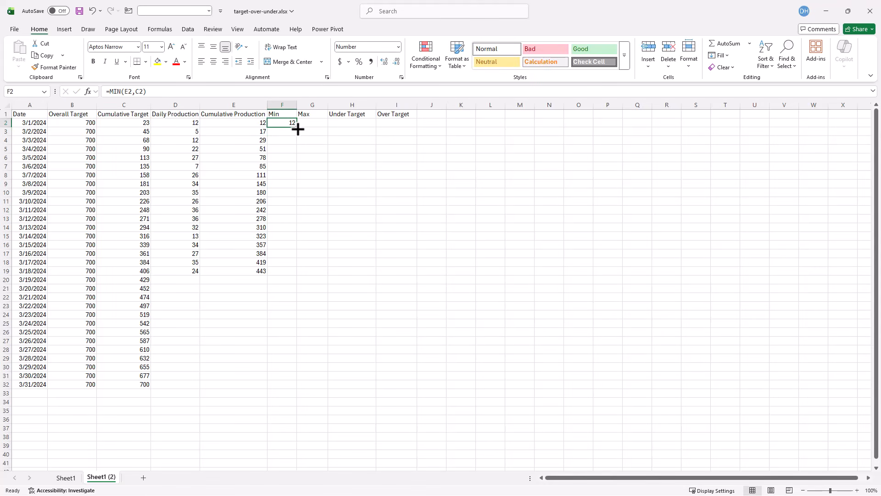
pyautogui.moveTo(298, 130); pyautogui.dragTo(294, 271)
# - Enter =MAX(E2,C2) in G2 for the Max column
pyautogui.click(316, 124)
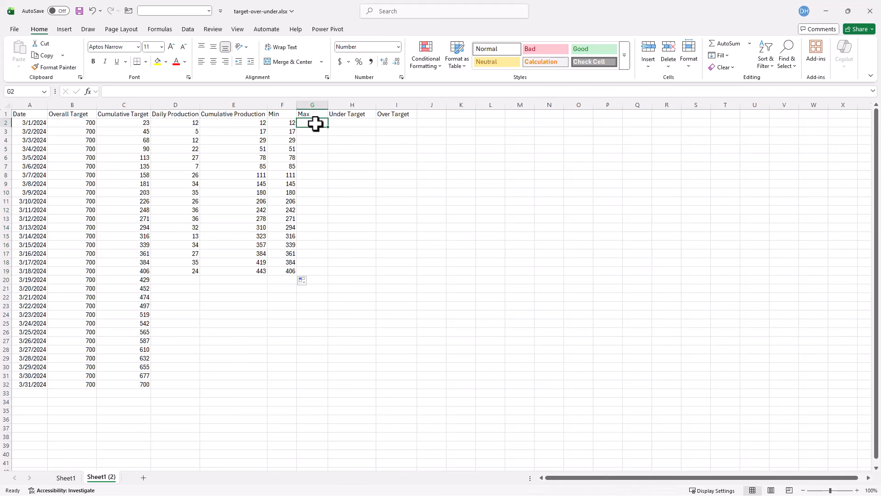
pyautogui.write('=max')
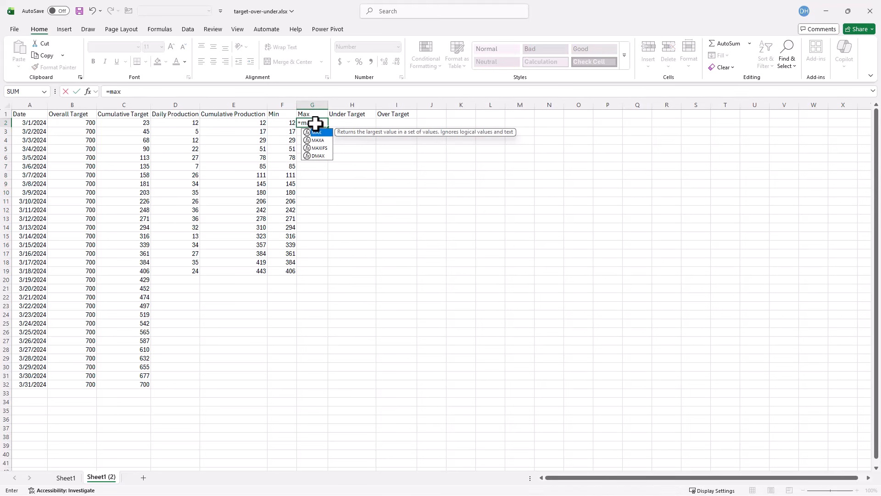
pyautogui.press('Tab')
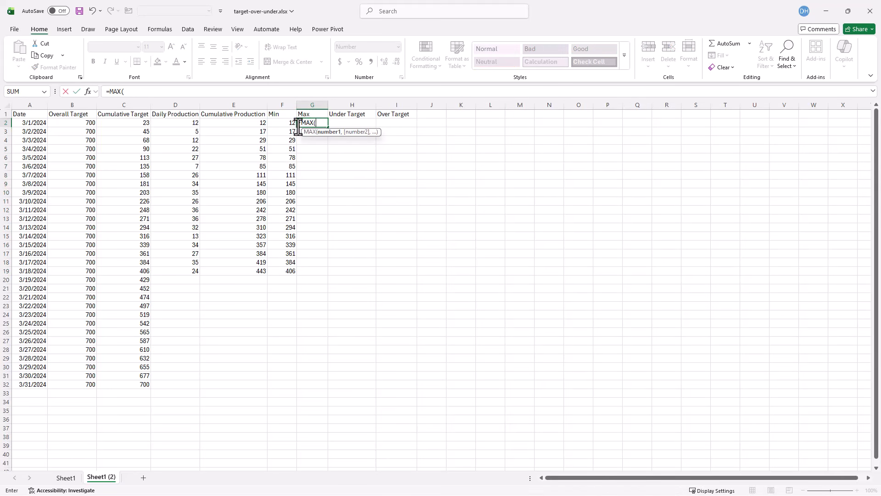
pyautogui.click(248, 124)
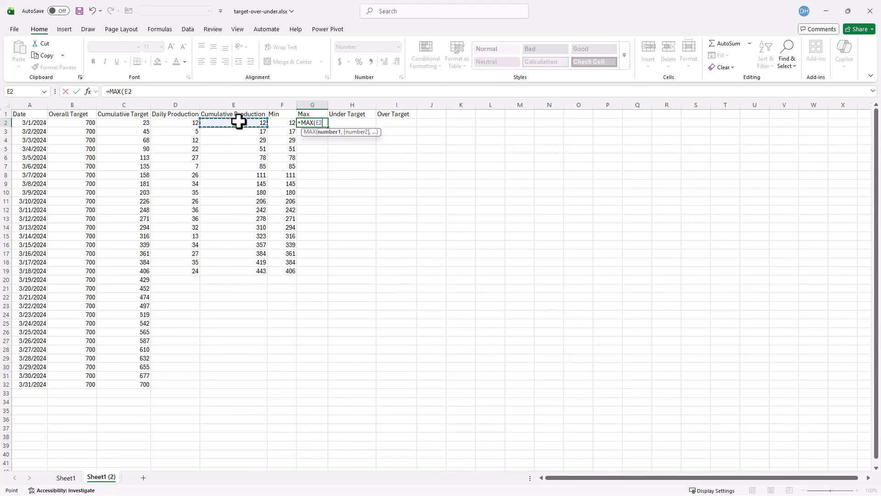
pyautogui.write(',')
pyautogui.click(129, 122)
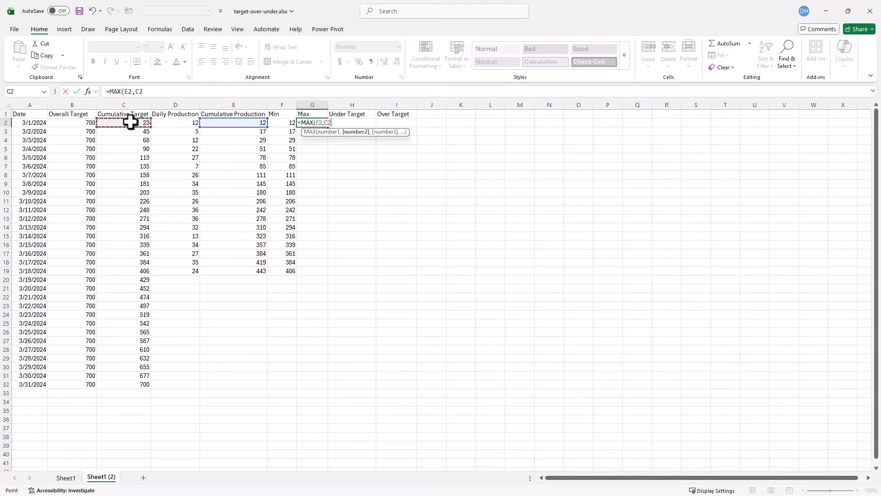
pyautogui.press('Return')
# - Fill the Max formula down the column and clear it from rows 20 to 32
pyautogui.click(315, 123)
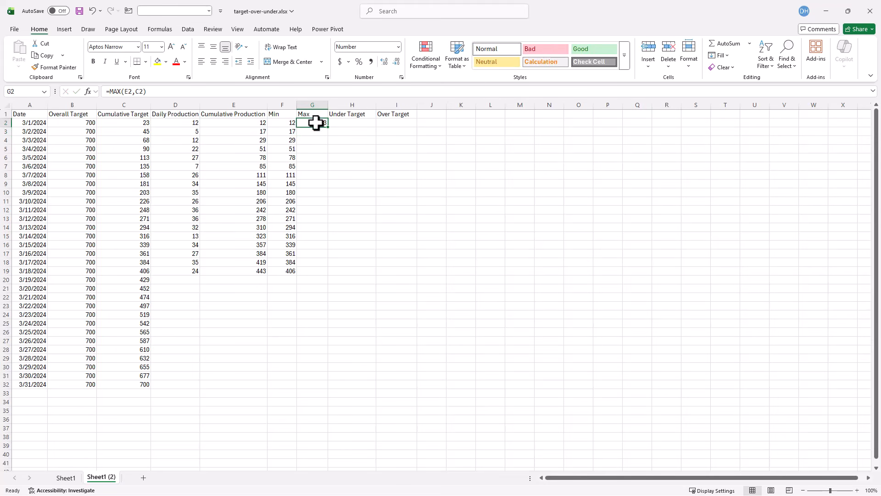
pyautogui.doubleClick(328, 127)
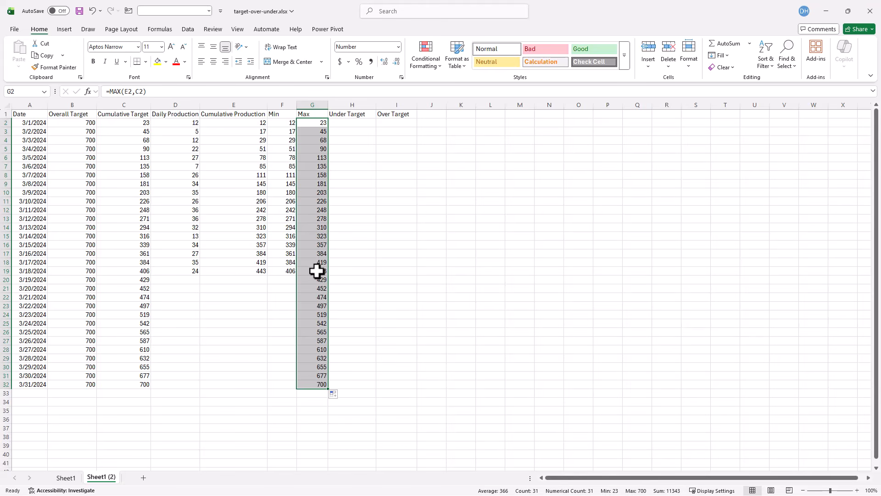
pyautogui.moveTo(315, 279); pyautogui.dragTo(325, 384)
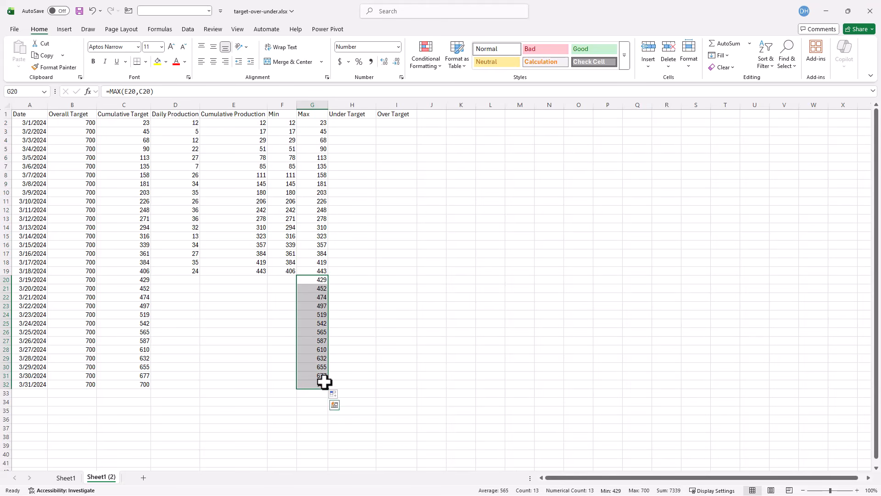
pyautogui.press('Delete')
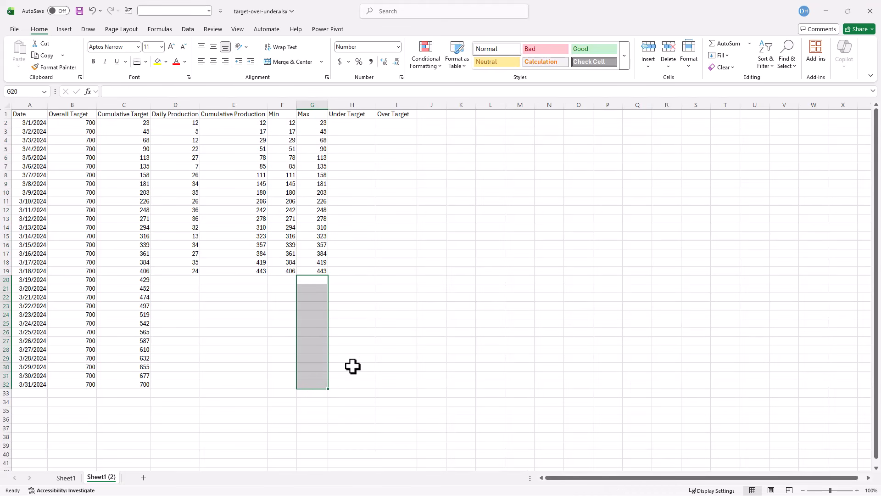
# - Enter =IF(E2<C2,G2-F2,"") in H2 for Under Target, removing the extra opening parenthesis
pyautogui.click(367, 124)
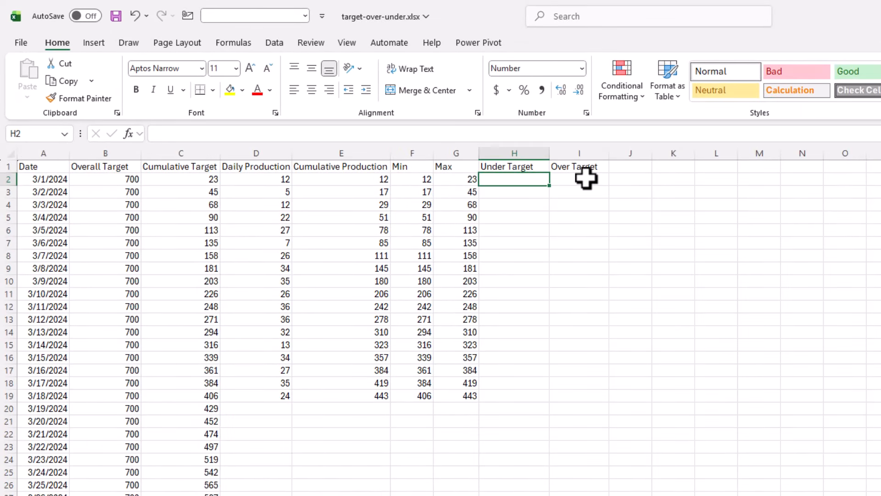
pyautogui.write('=(IF(')
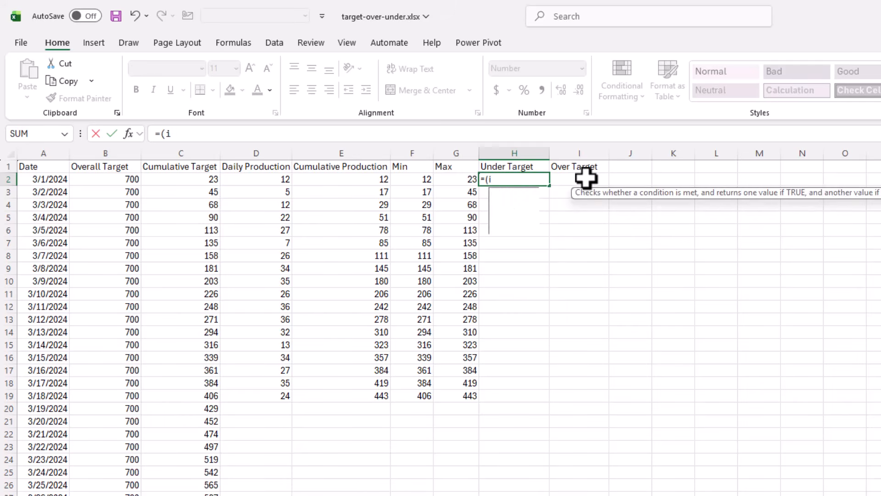
pyautogui.click(357, 179)
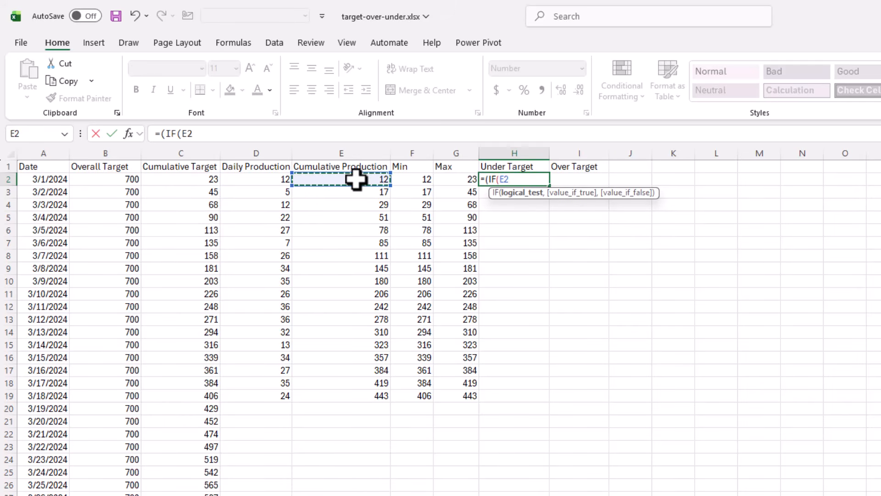
pyautogui.write('<')
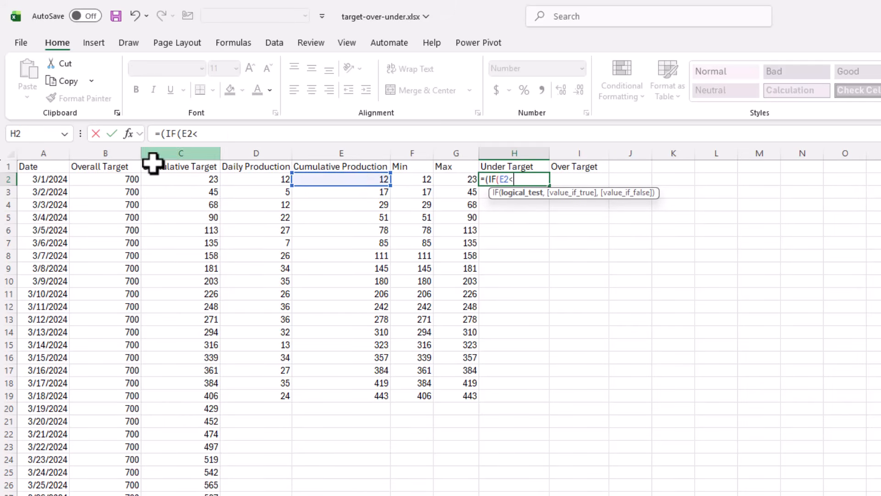
pyautogui.click(179, 178)
pyautogui.write(',')
pyautogui.click(451, 179)
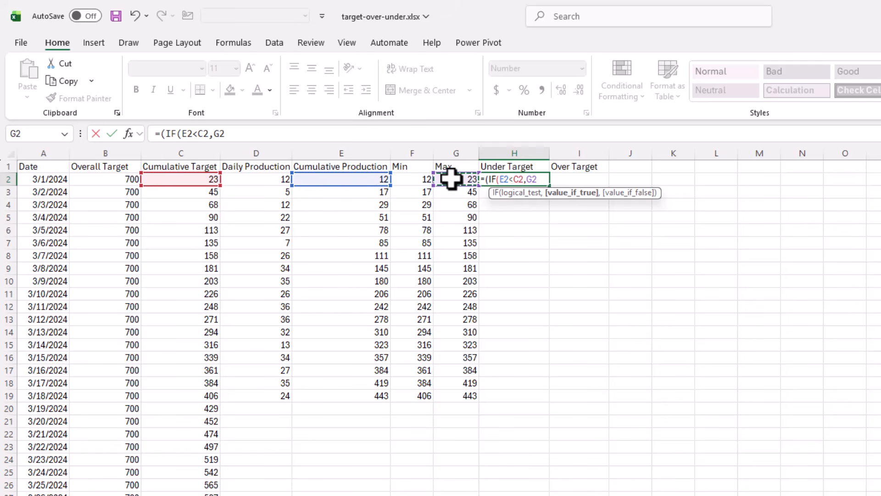
pyautogui.write('-')
pyautogui.click(420, 178)
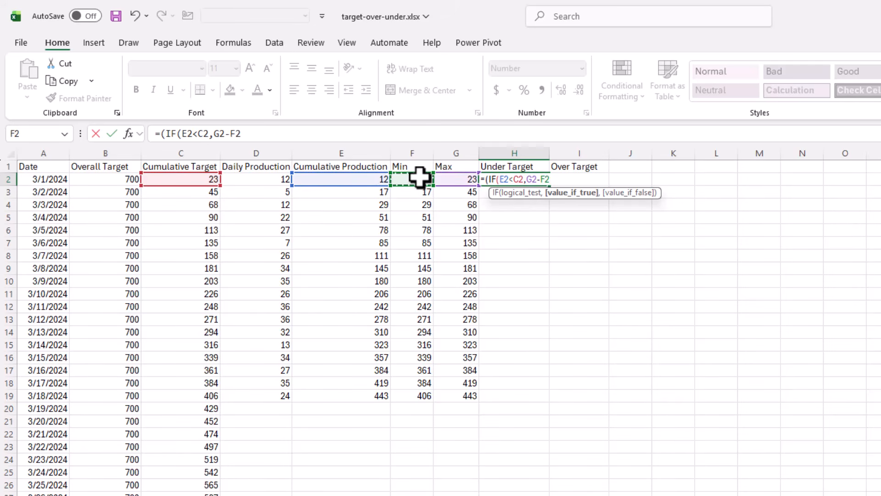
pyautogui.write(',')
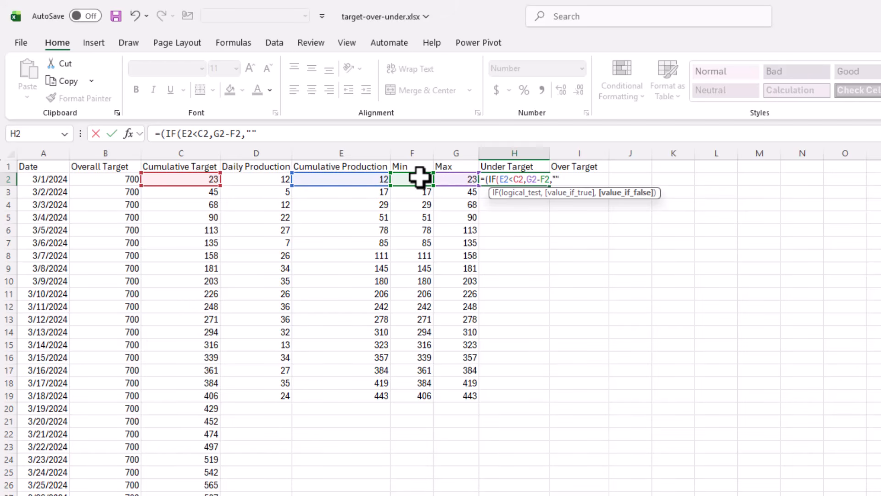
pyautogui.write('"")')
pyautogui.press('Return')
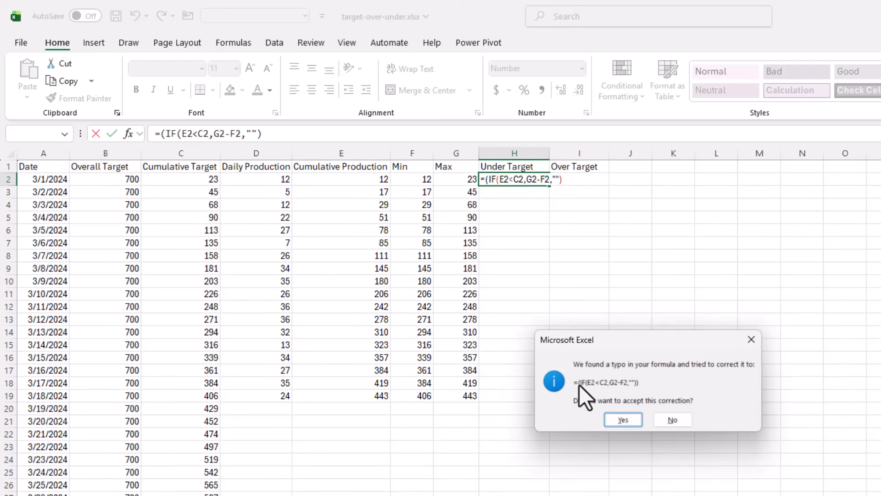
pyautogui.click(671, 419)
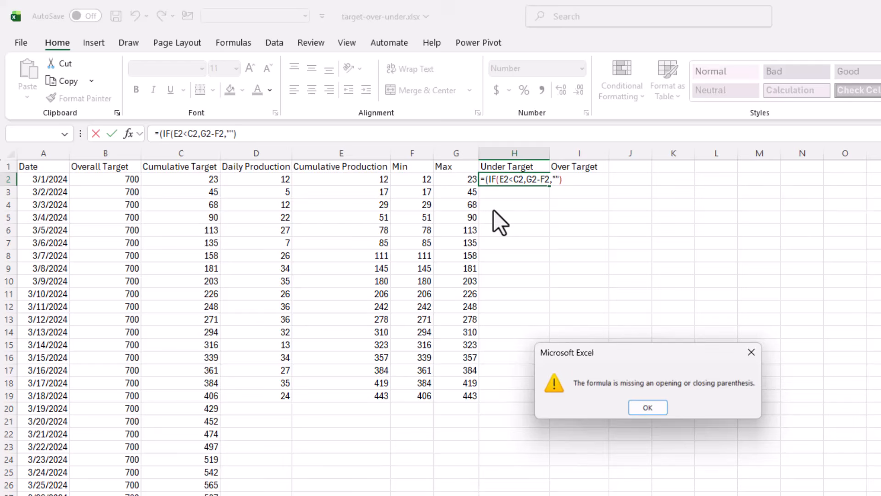
pyautogui.click(651, 408)
pyautogui.click(486, 179)
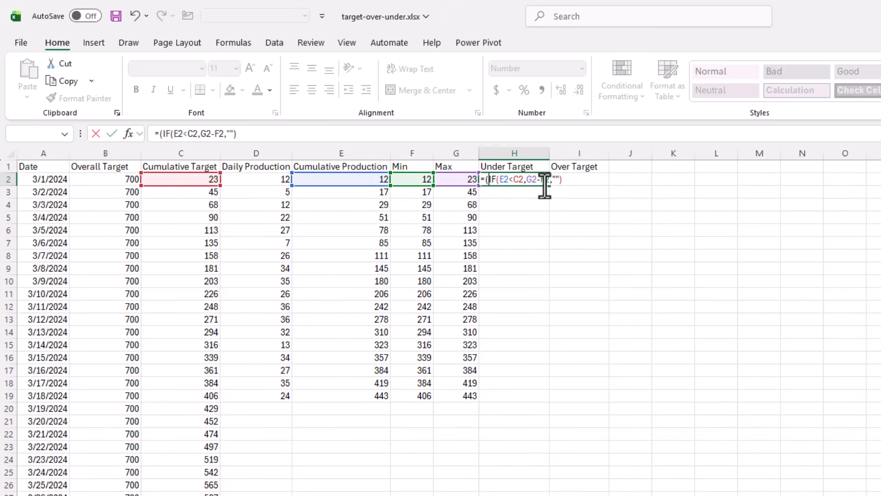
pyautogui.press('BackSpace')
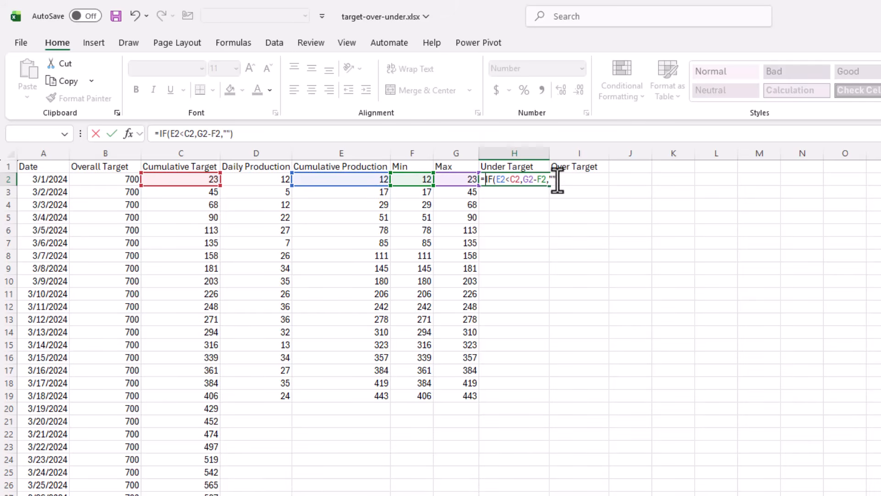
pyautogui.press('Return')
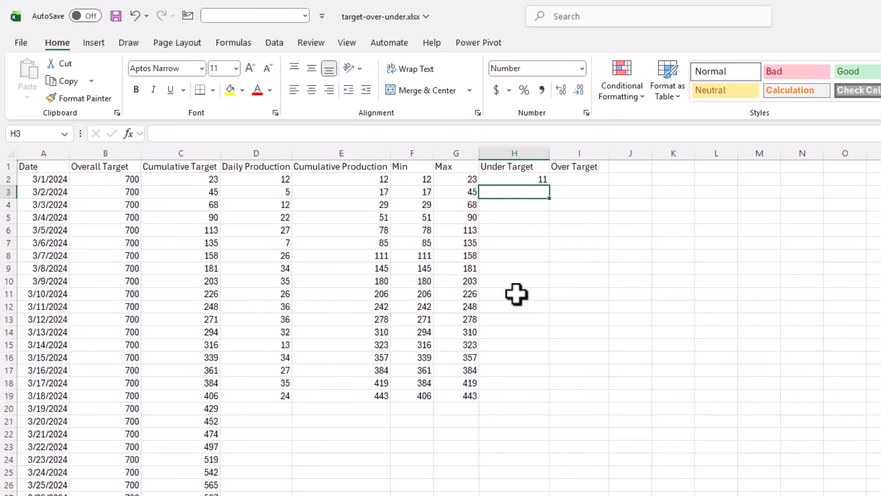
# - Fill the Under Target formula from H2 down to row 19
pyautogui.click(535, 179)
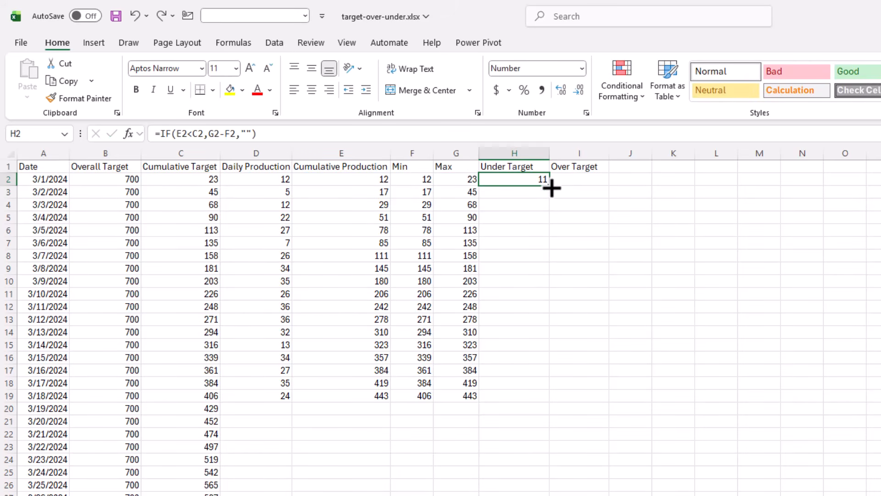
pyautogui.moveTo(549, 186); pyautogui.dragTo(531, 398)
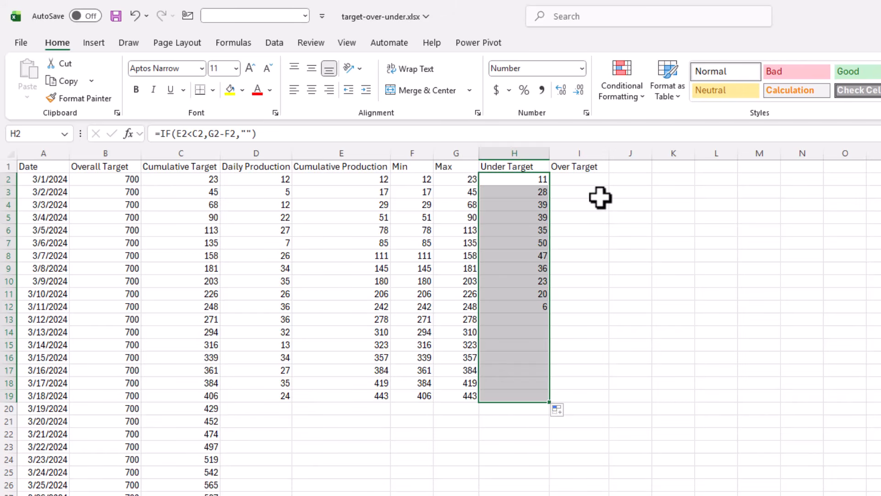
# - Enter =IF(E2>C2,G2-F2,"") in I2 for the Over Target column
pyautogui.click(586, 179)
pyautogui.write('=')
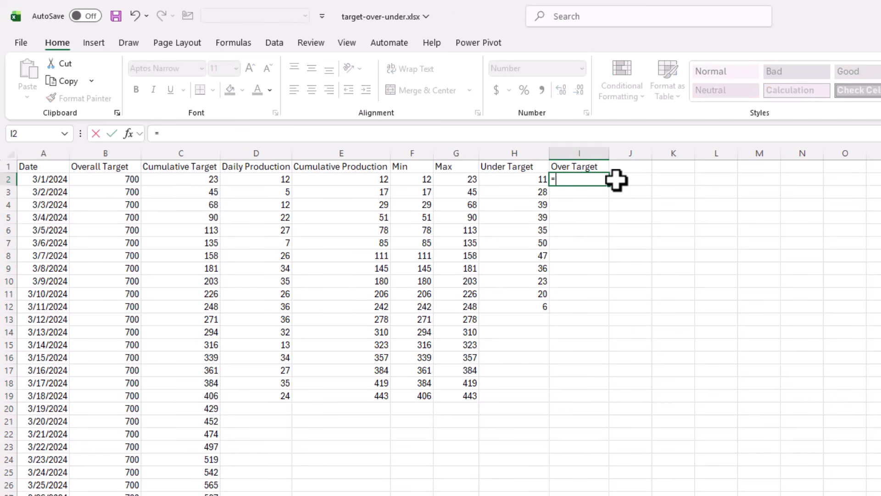
pyautogui.write('if(')
pyautogui.click(348, 179)
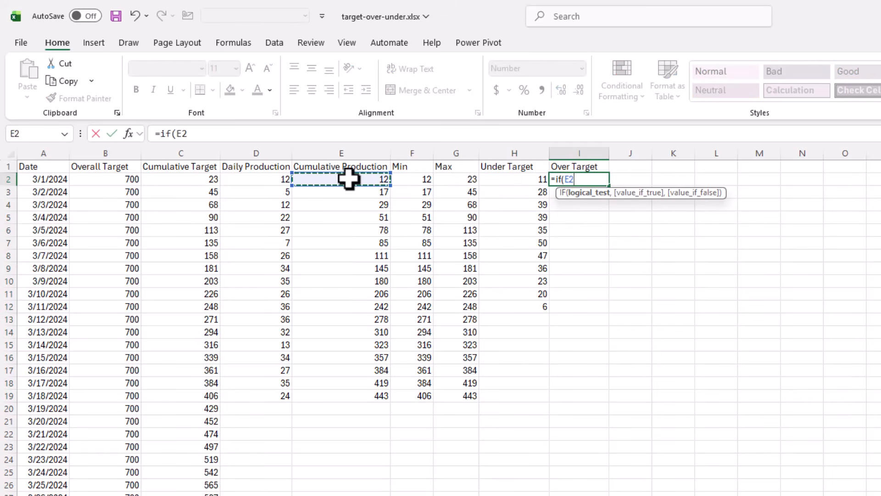
pyautogui.write('>')
pyautogui.click(195, 180)
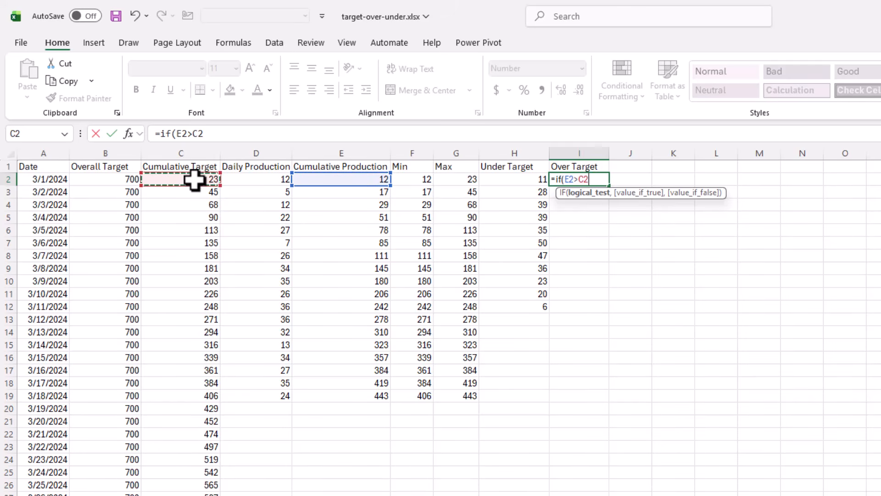
pyautogui.write(',')
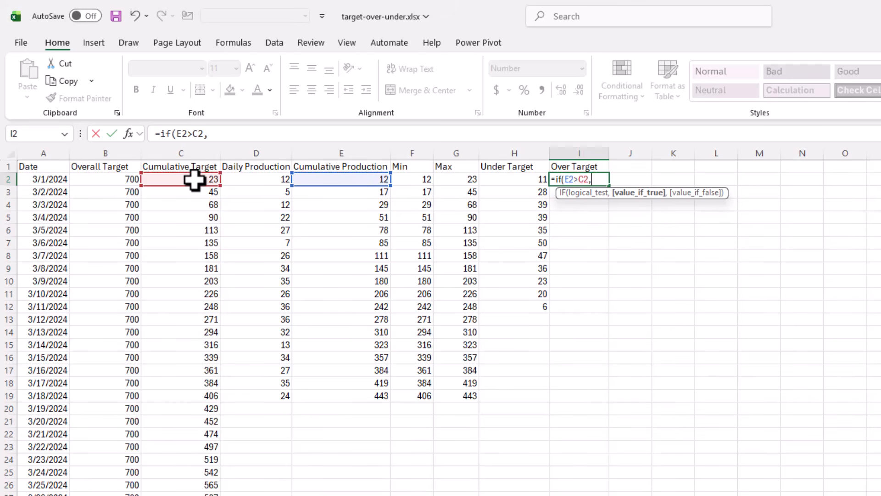
pyautogui.click(464, 179)
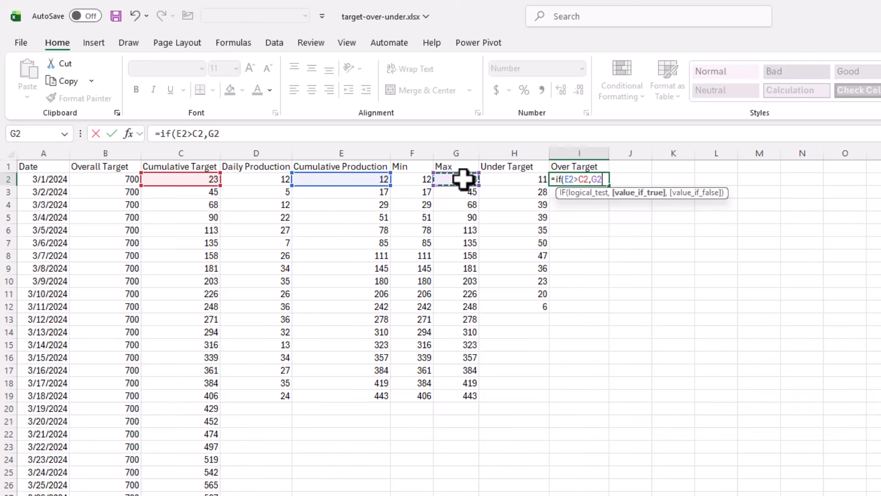
pyautogui.click(412, 180)
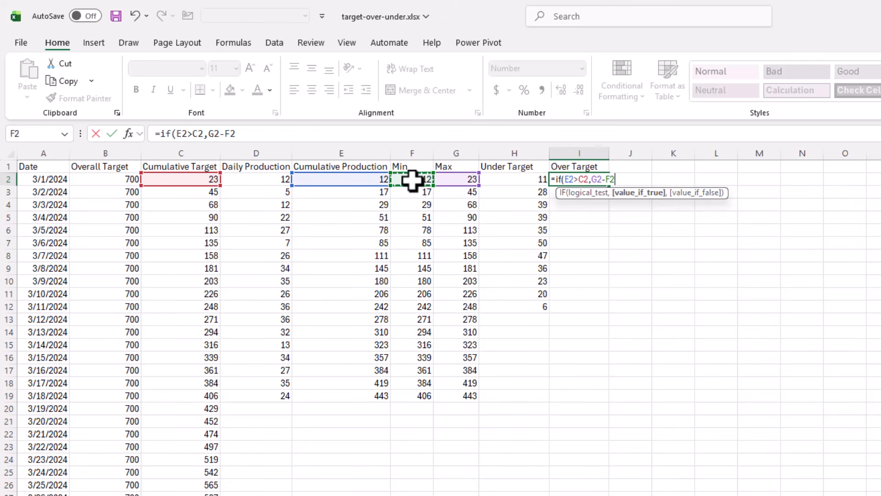
pyautogui.write(',')
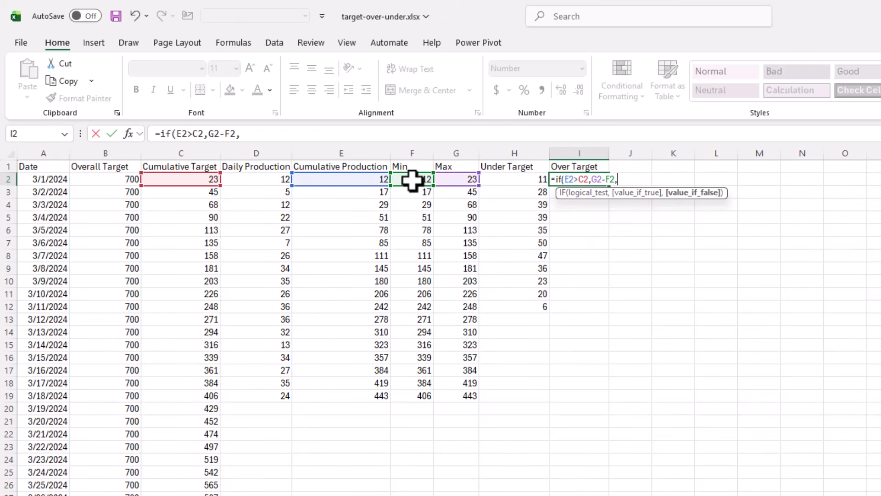
pyautogui.write('"")')
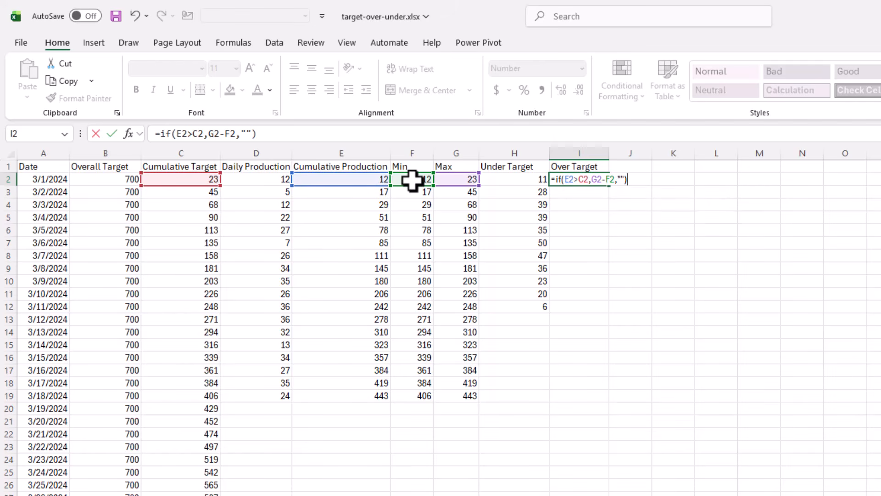
pyautogui.press('Return')
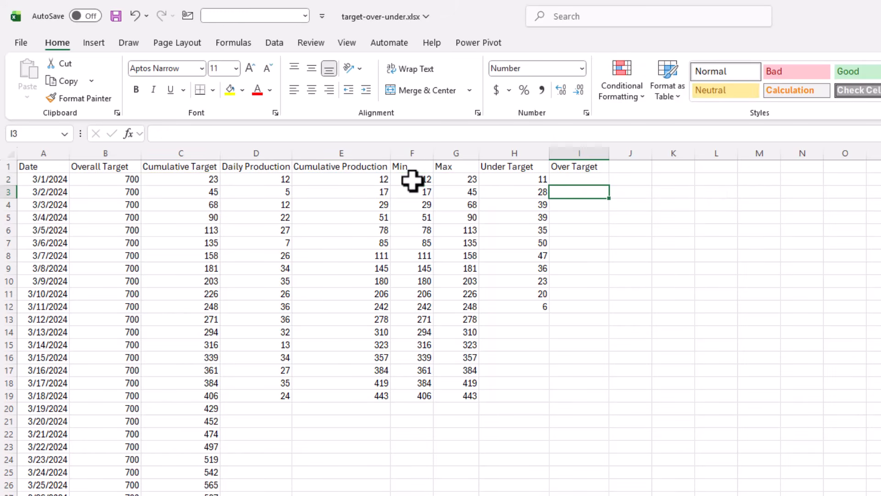
# - Fill the Over Target formula from I2 down to row 20
pyautogui.click(588, 180)
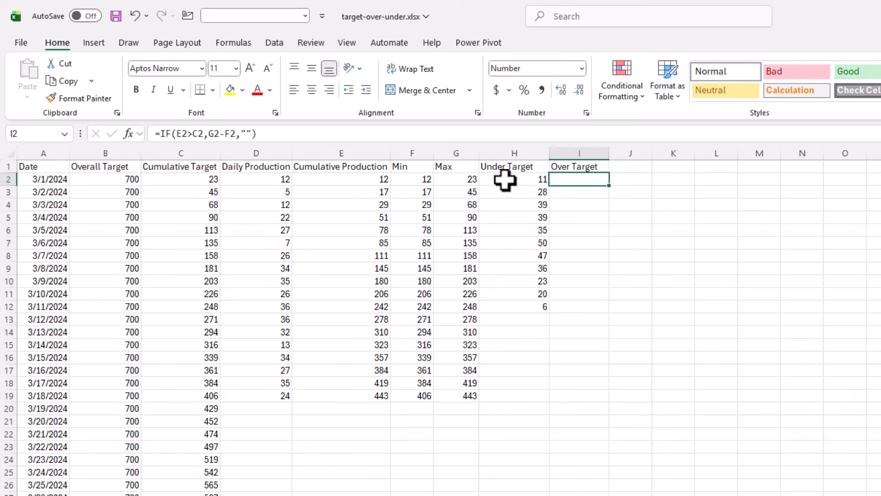
pyautogui.moveTo(612, 190); pyautogui.dragTo(582, 414)
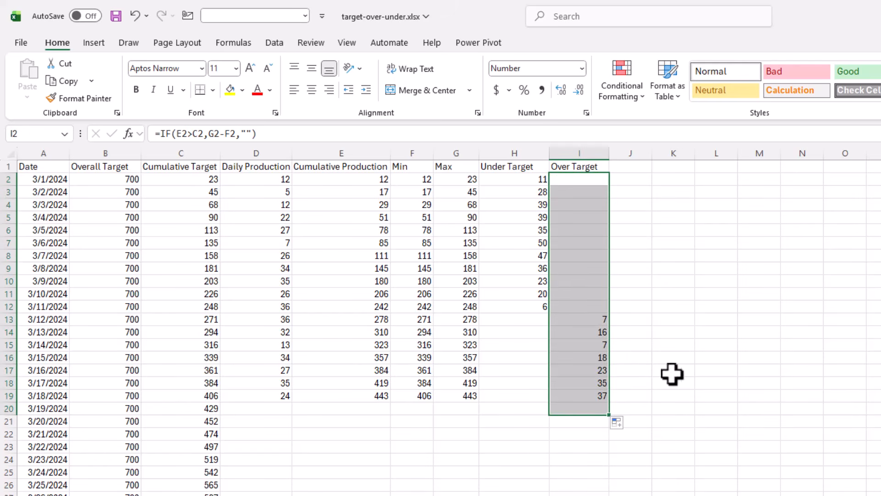
pyautogui.click(758, 381)
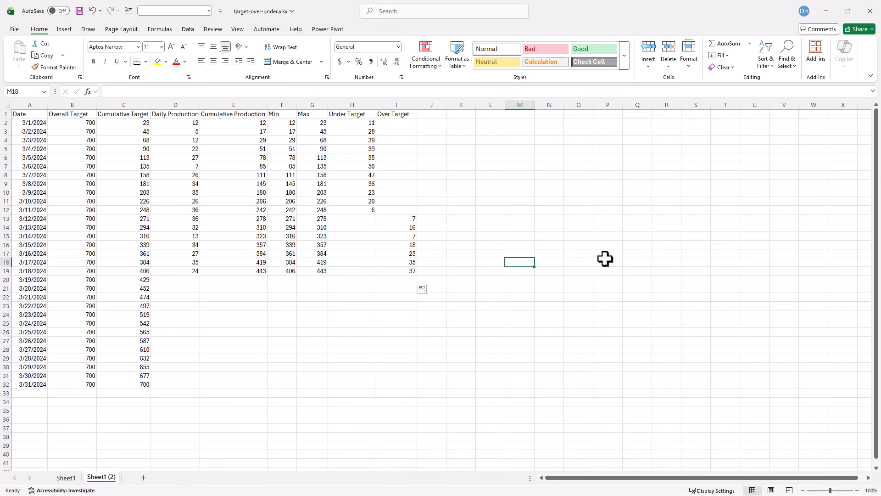
# - Insert an empty 2-D line chart, then move and enlarge it beside the data
pyautogui.click(67, 29)
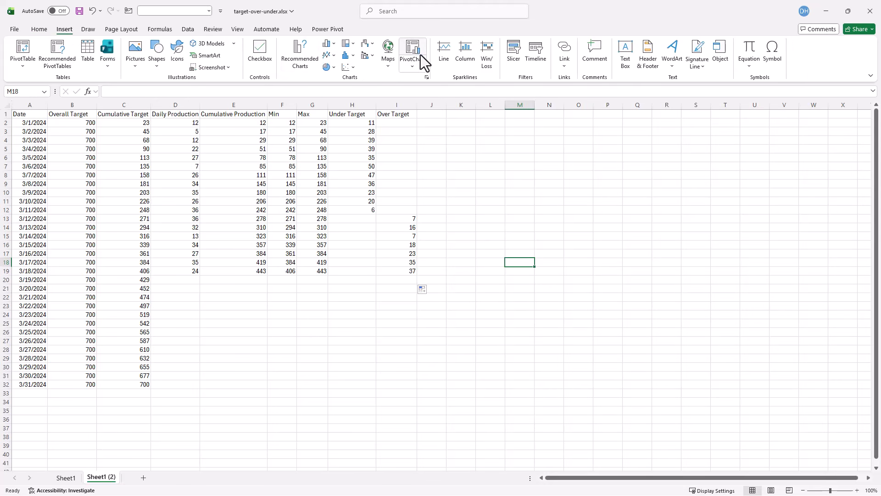
pyautogui.click(331, 59)
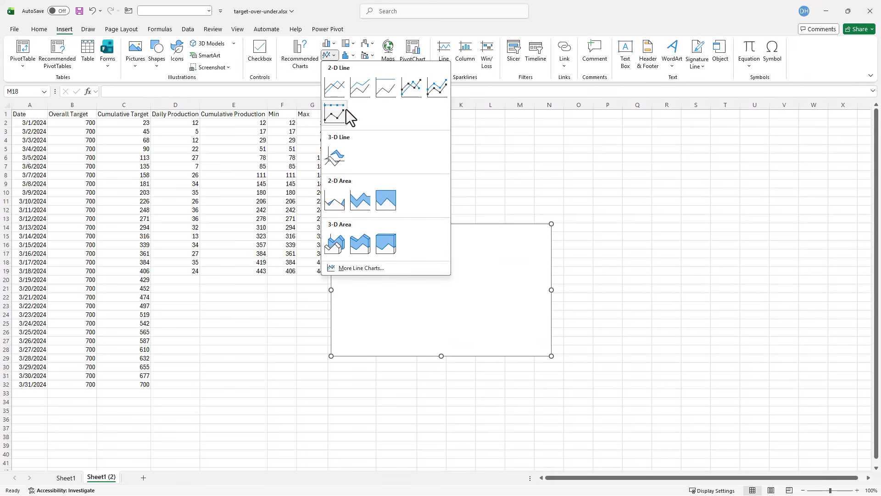
pyautogui.click(338, 92)
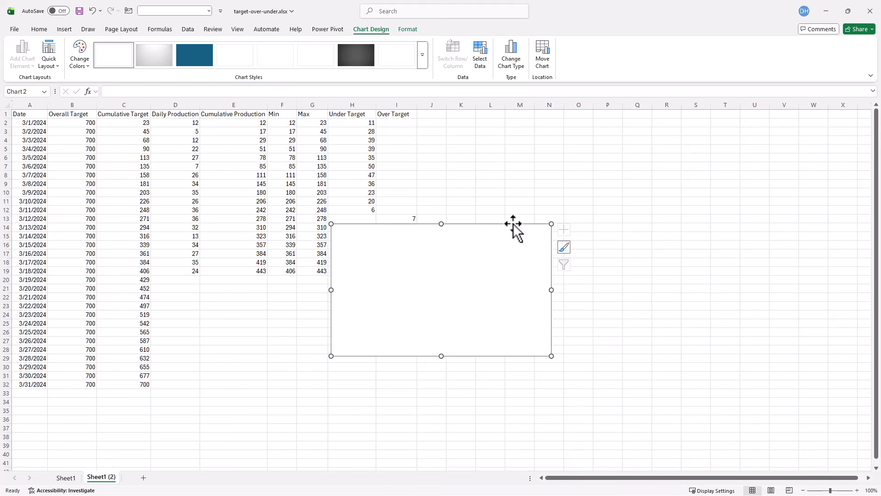
pyautogui.moveTo(516, 229); pyautogui.dragTo(621, 159)
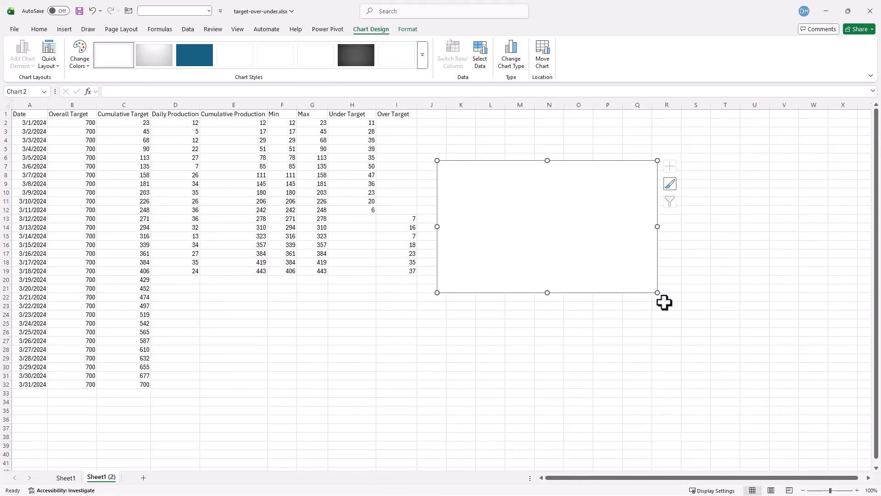
pyautogui.moveTo(657, 292); pyautogui.dragTo(743, 356)
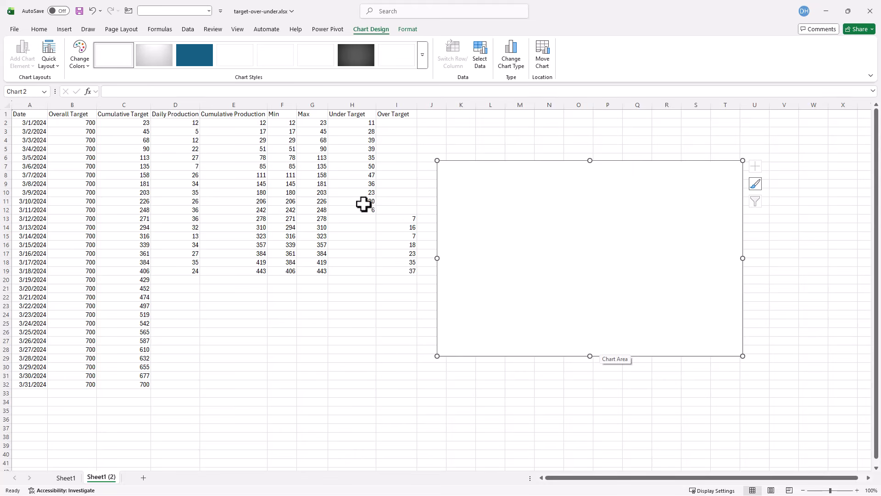
# - Add a chart series named from C1 with values from C2:C32 for Cumulative Target
pyautogui.click(480, 54)
pyautogui.click(467, 371)
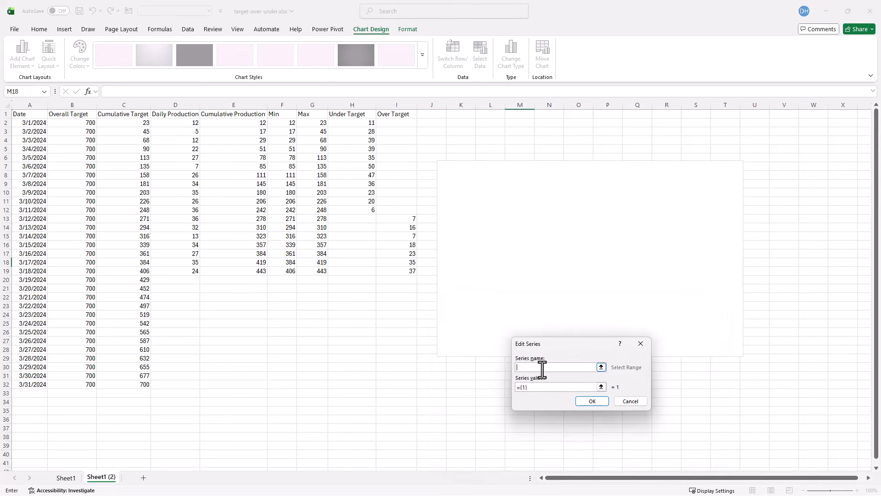
pyautogui.click(113, 115)
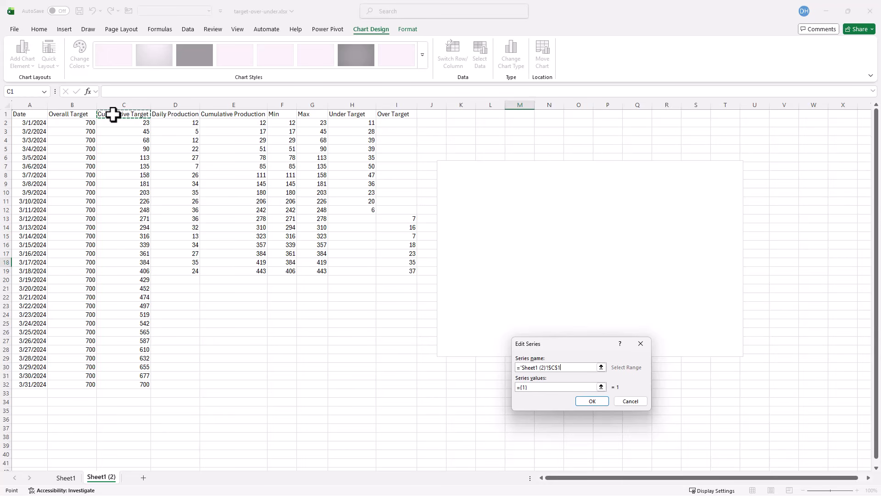
pyautogui.click(571, 387)
pyautogui.click(602, 387)
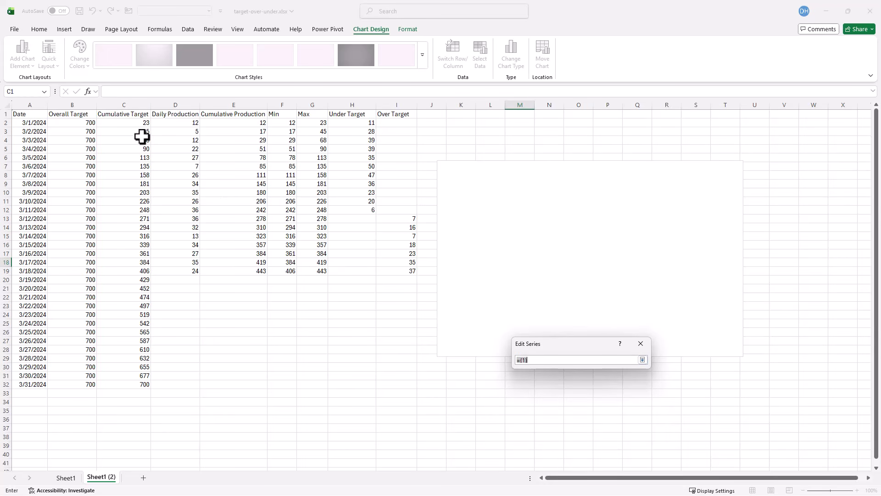
pyautogui.moveTo(129, 122); pyautogui.dragTo(141, 383)
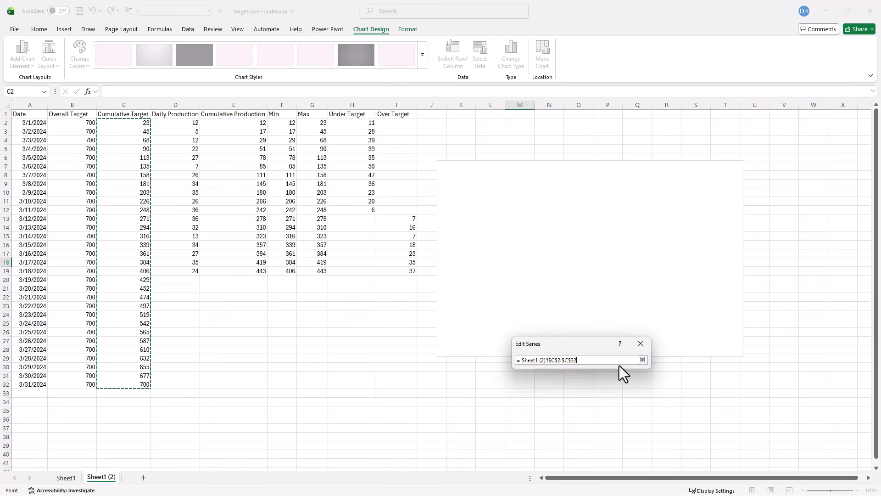
pyautogui.click(643, 360)
pyautogui.click(599, 400)
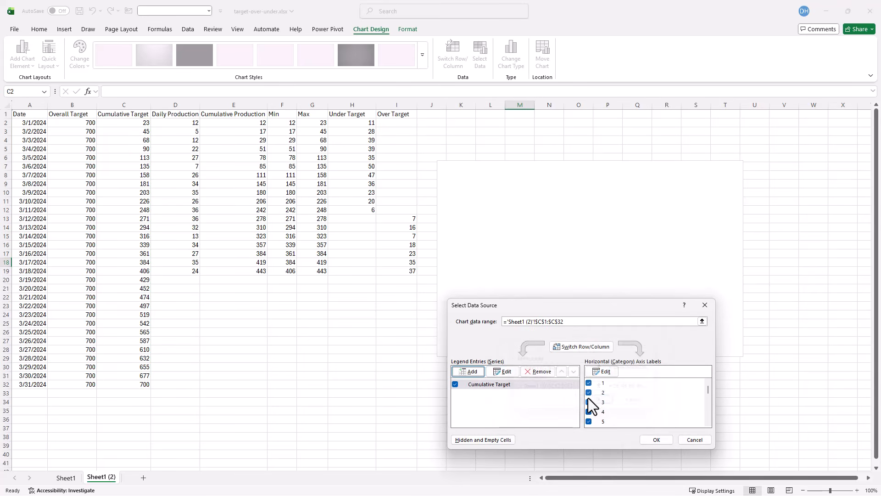
# - Set the horizontal axis labels to the dates in A2:A32 and apply the data source
pyautogui.click(604, 375)
pyautogui.click(16, 122)
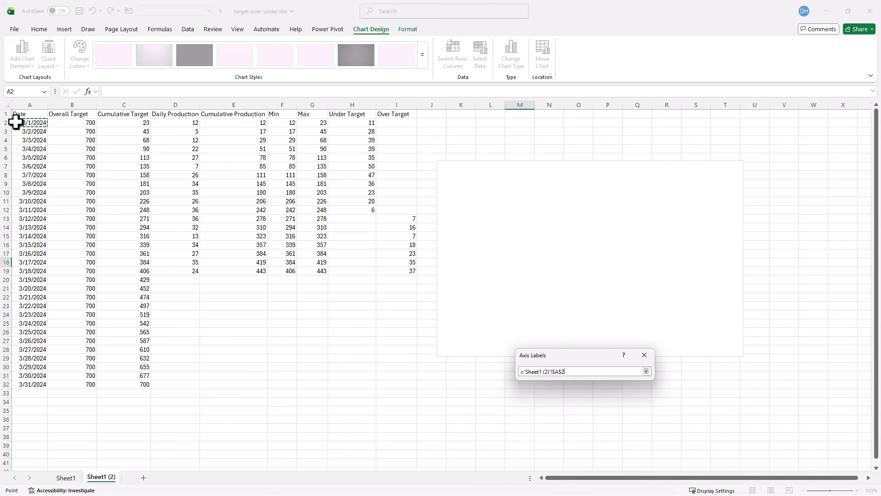
pyautogui.moveTo(16, 121); pyautogui.dragTo(31, 384)
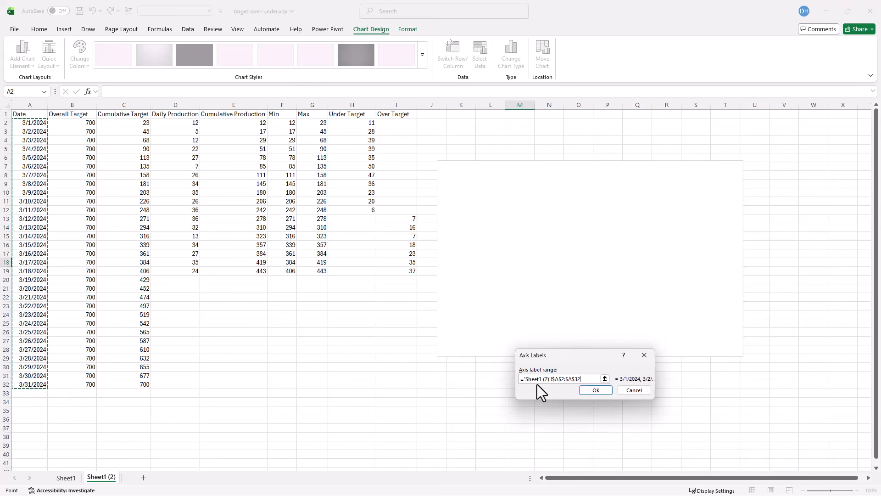
pyautogui.click(601, 392)
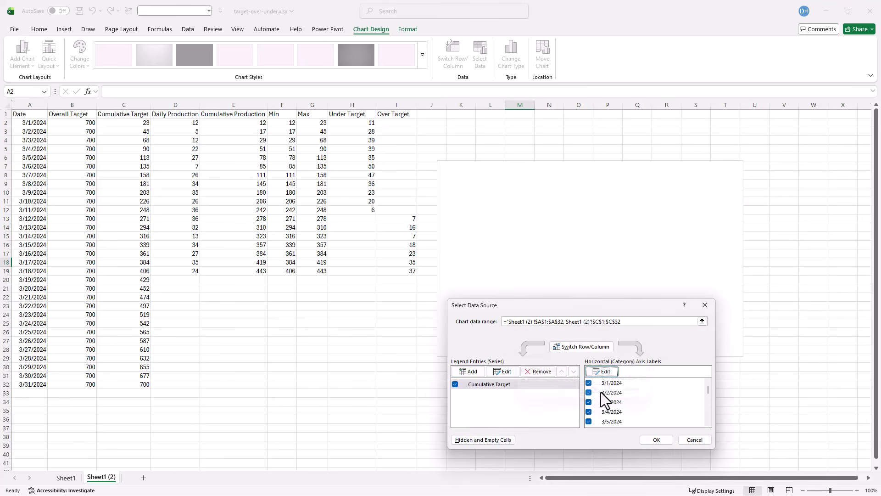
pyautogui.click(662, 441)
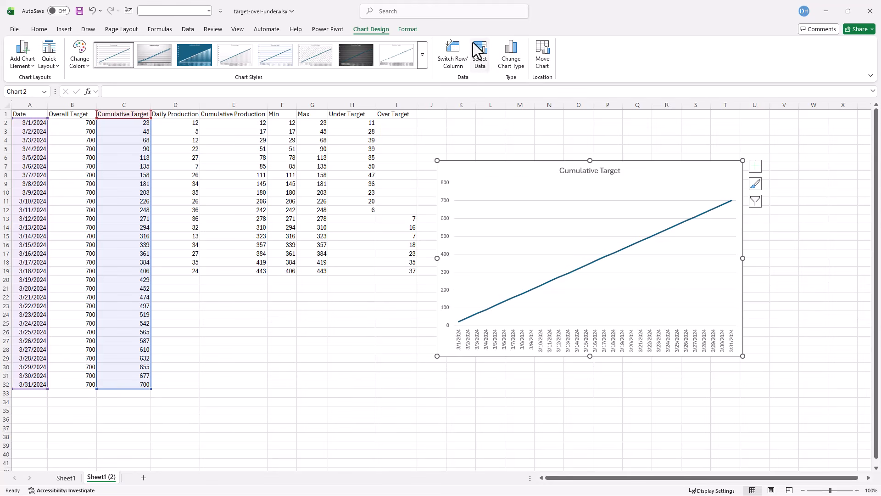
# - Add a second series named from E1 with values from E2:E19 for Cumulative Production
pyautogui.click(480, 52)
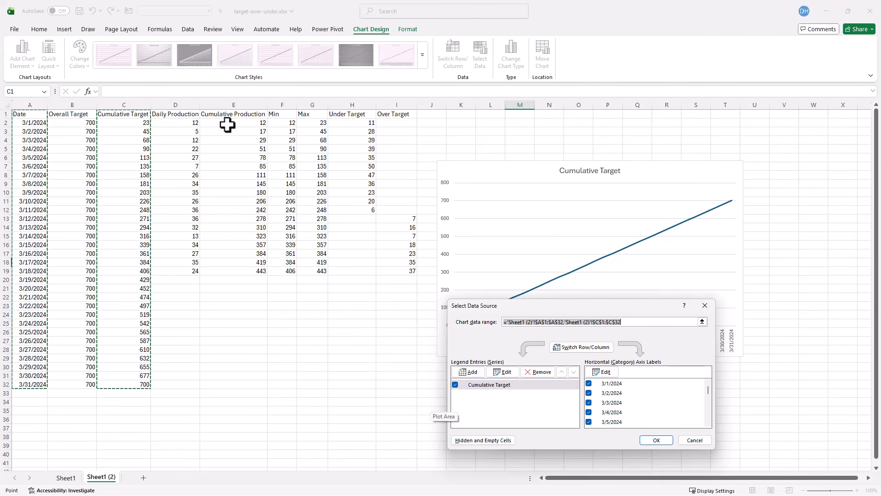
pyautogui.click(472, 373)
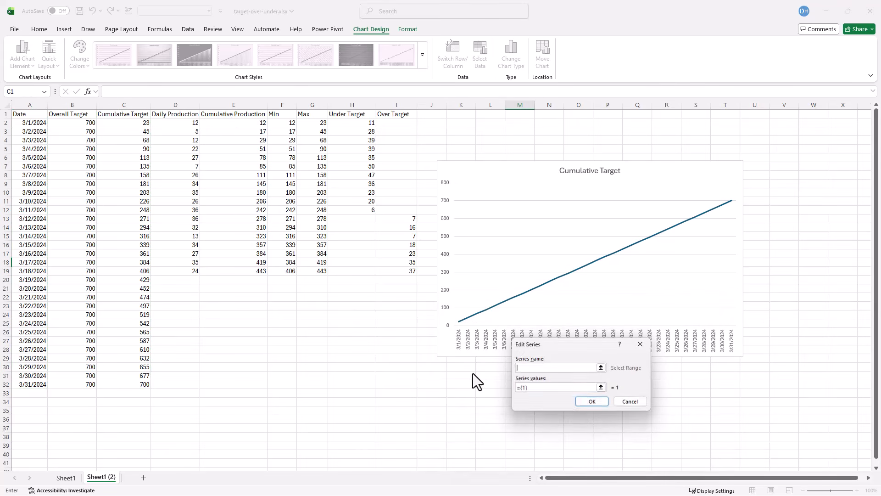
pyautogui.click(247, 115)
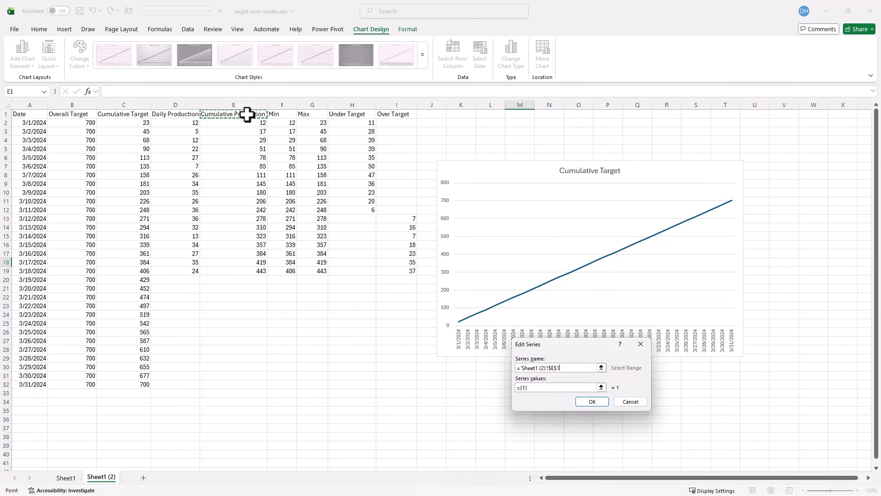
pyautogui.click(601, 387)
pyautogui.moveTo(233, 123); pyautogui.dragTo(239, 272)
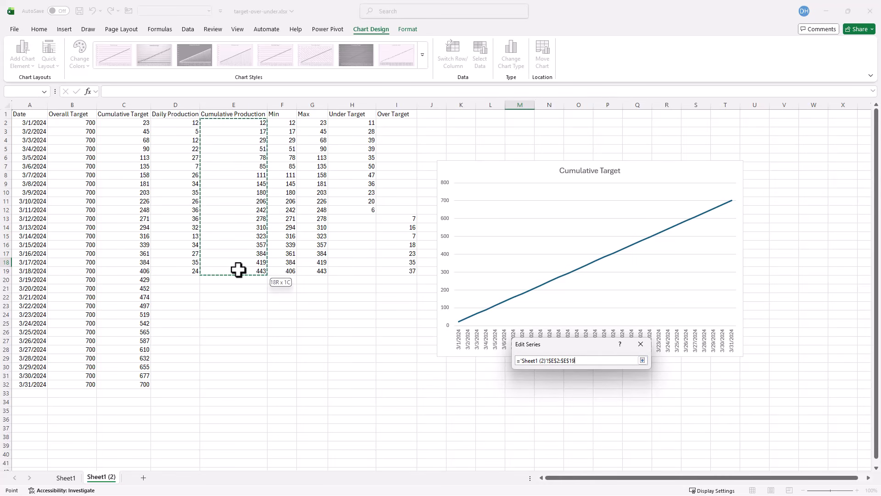
pyautogui.click(642, 359)
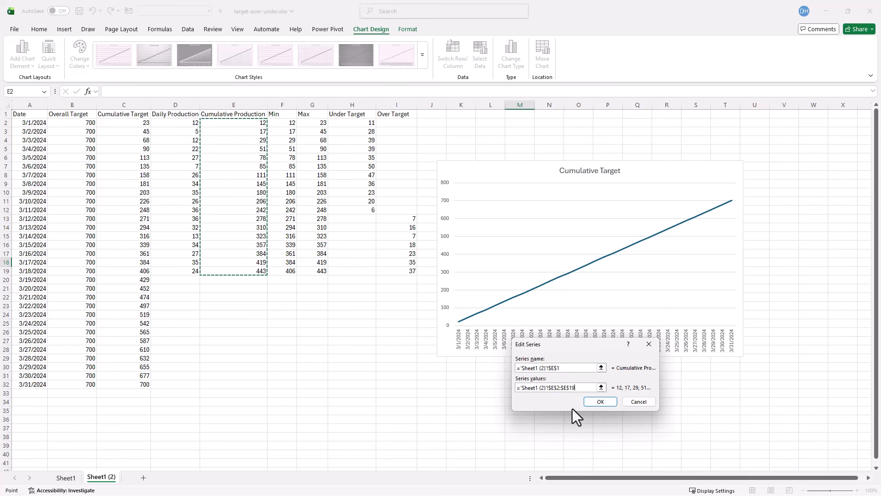
pyautogui.click(595, 400)
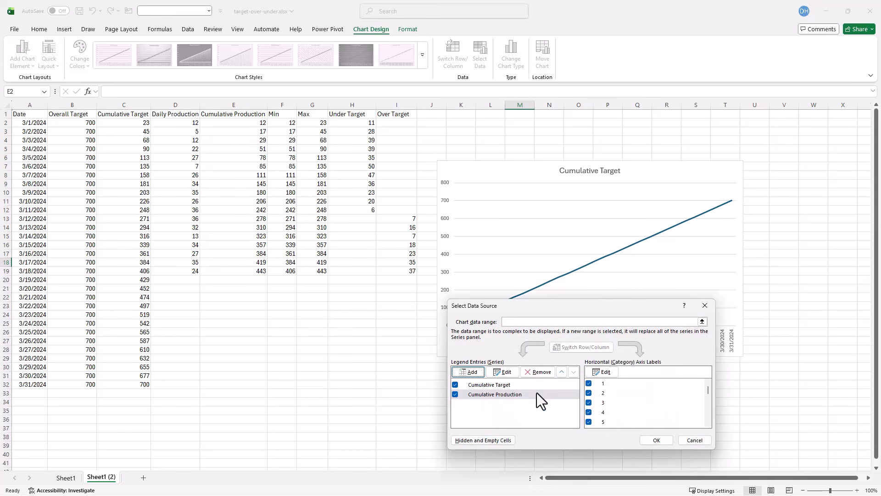
# - Set the horizontal axis labels to A2:A32 for the new series
pyautogui.click(611, 372)
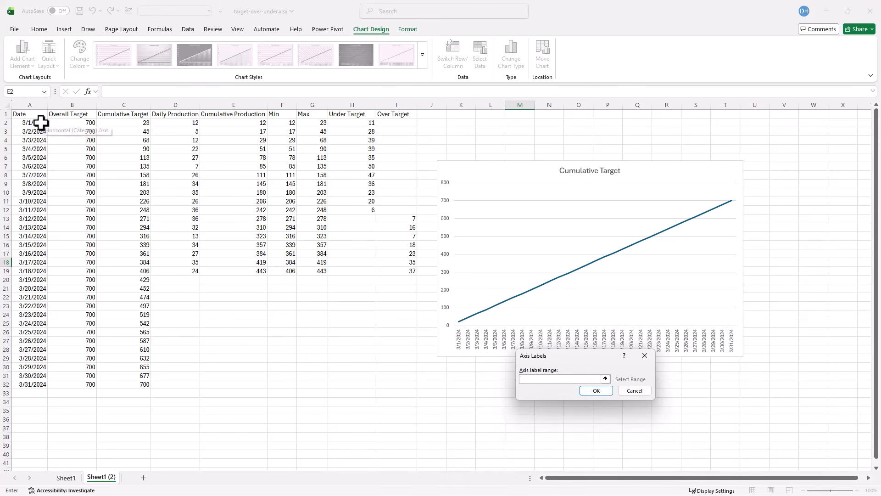
pyautogui.moveTo(41, 123); pyautogui.dragTo(22, 384)
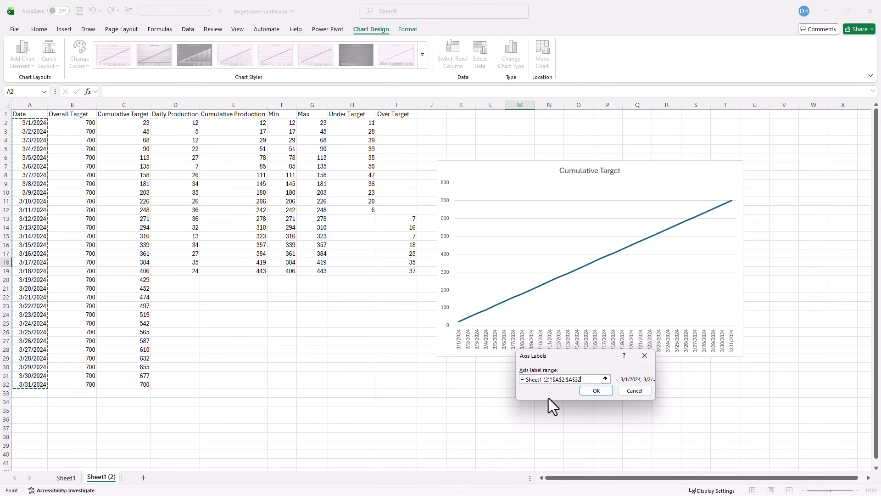
pyautogui.click(595, 391)
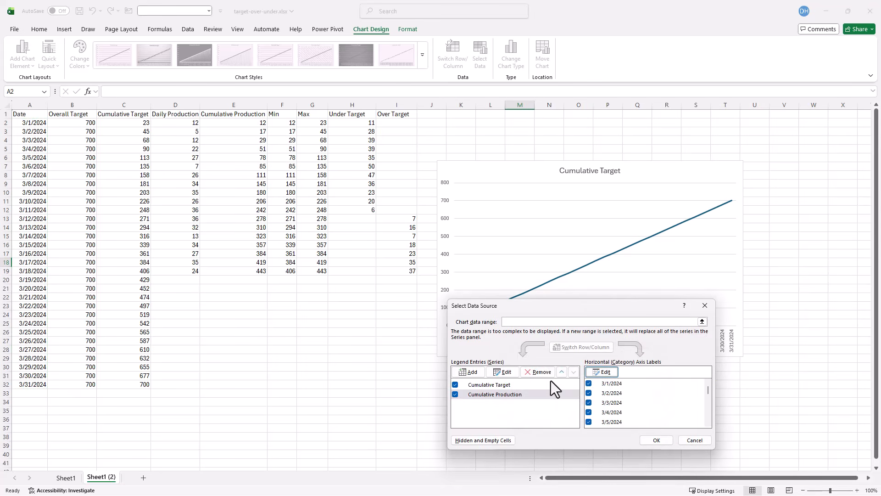
# - Add a chart series named from F1 with values from F2:F19 for Min
pyautogui.click(656, 440)
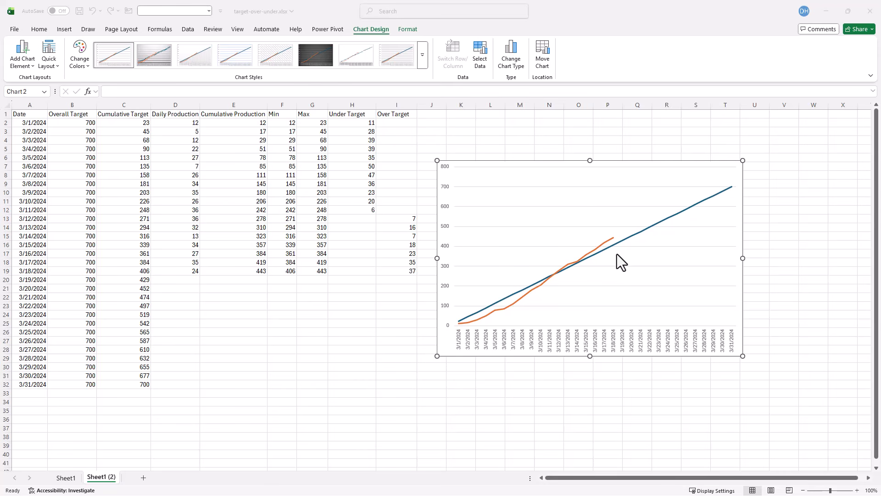
pyautogui.click(482, 49)
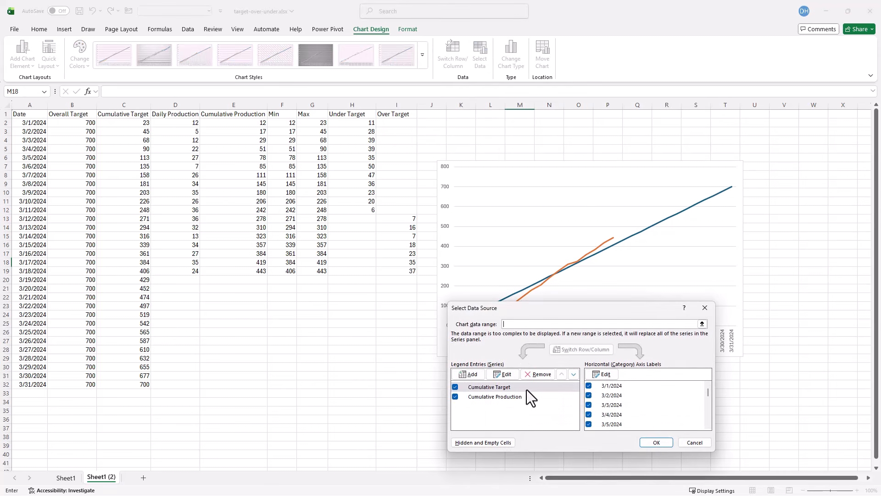
pyautogui.click(470, 375)
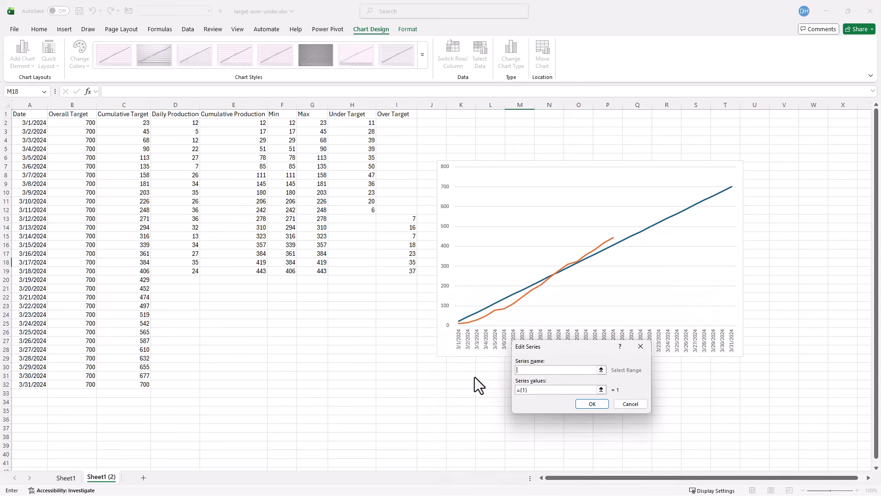
pyautogui.click(285, 113)
pyautogui.click(601, 390)
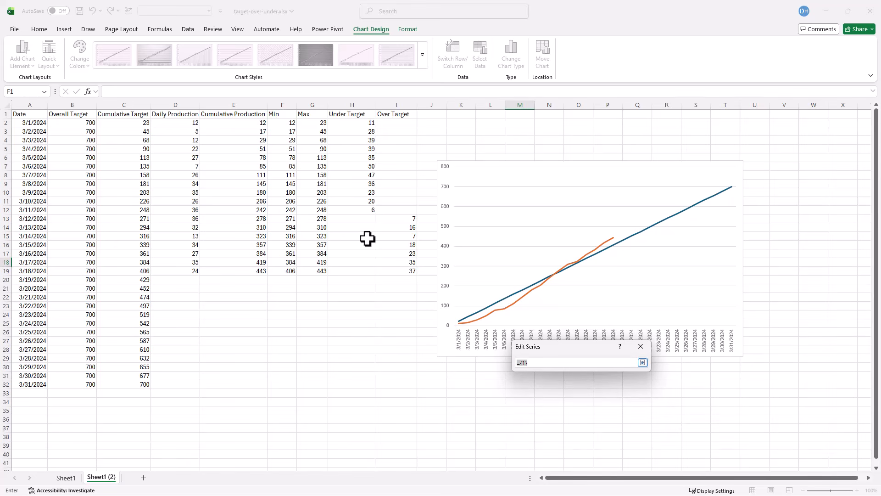
pyautogui.moveTo(283, 122); pyautogui.dragTo(285, 271)
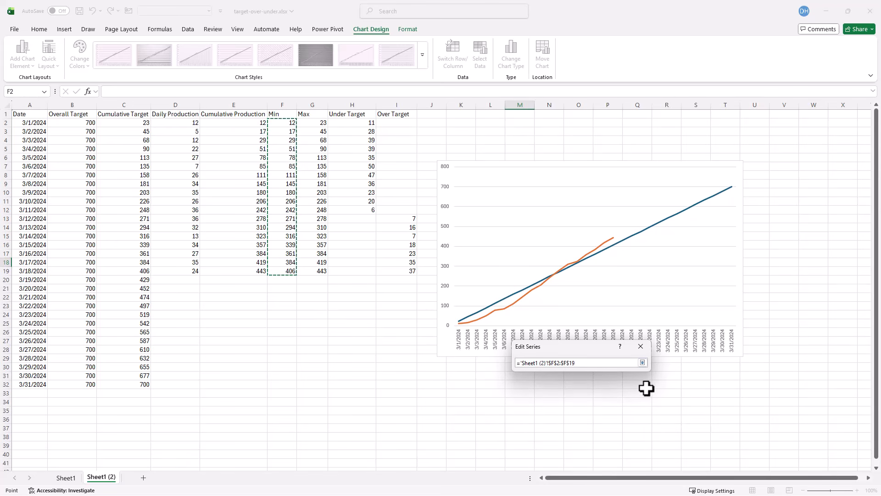
pyautogui.click(642, 362)
pyautogui.click(592, 404)
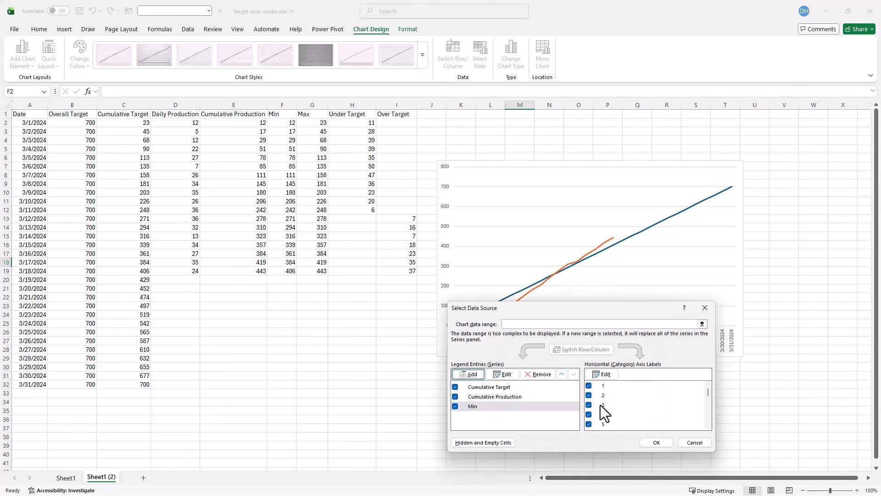
# - Set the horizontal axis labels to the dates in A2:A32 for the Min series
pyautogui.click(605, 375)
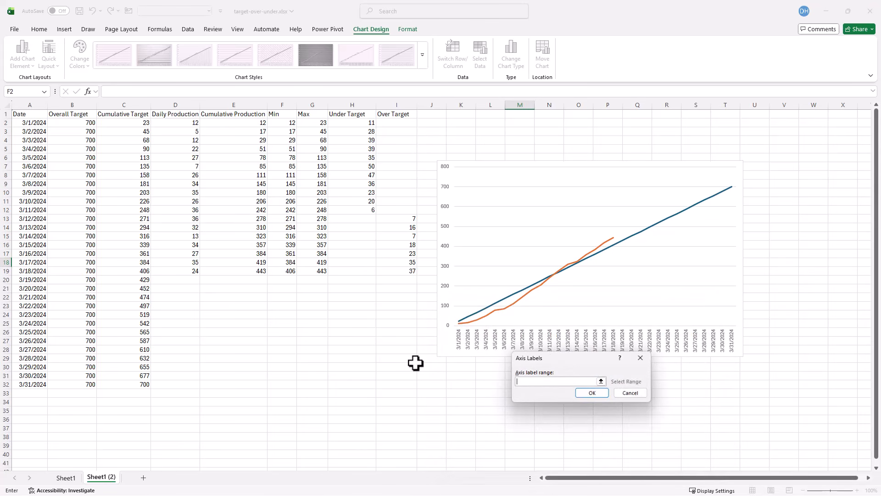
pyautogui.moveTo(28, 123); pyautogui.dragTo(25, 384)
pyautogui.click(588, 393)
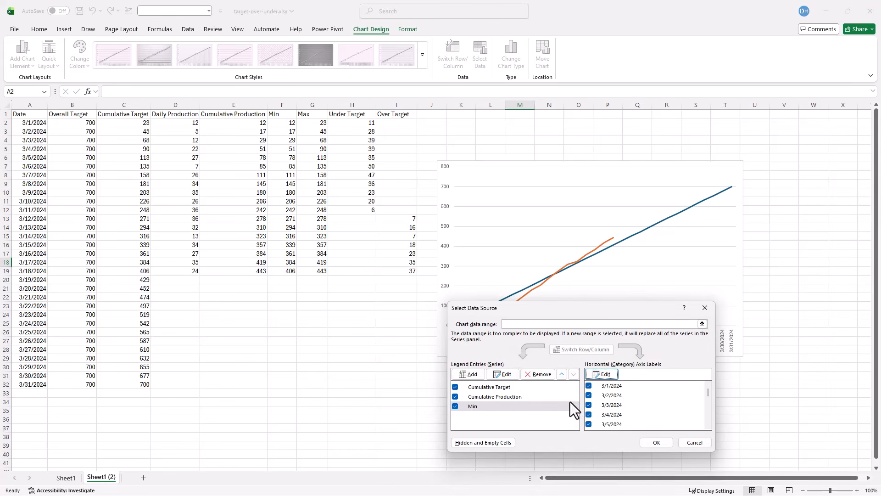
# - Add a chart series named from H1 with values from H2:H19 for Under Target
pyautogui.click(469, 376)
pyautogui.click(360, 113)
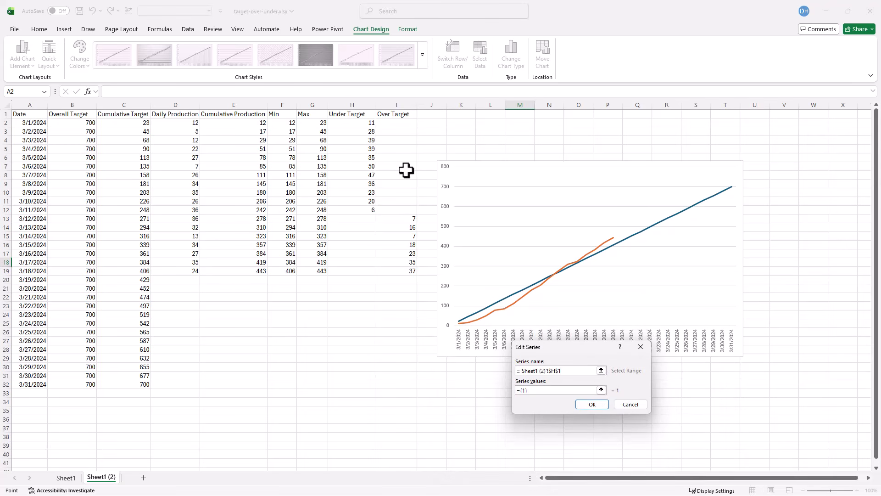
pyautogui.click(601, 390)
pyautogui.moveTo(363, 121); pyautogui.dragTo(346, 272)
pyautogui.click(643, 363)
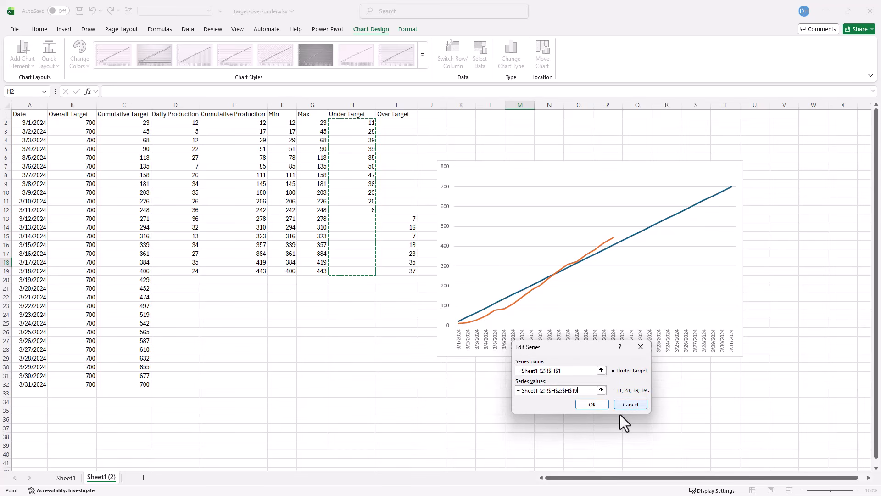
pyautogui.click(592, 404)
# - Set the horizontal axis labels to A2:A32 for the Under Target series
pyautogui.click(606, 375)
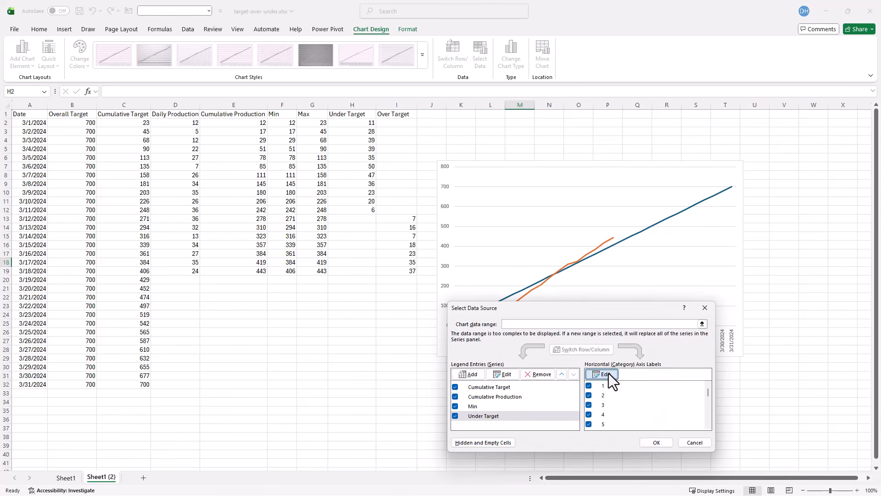
pyautogui.moveTo(36, 125); pyautogui.dragTo(20, 384)
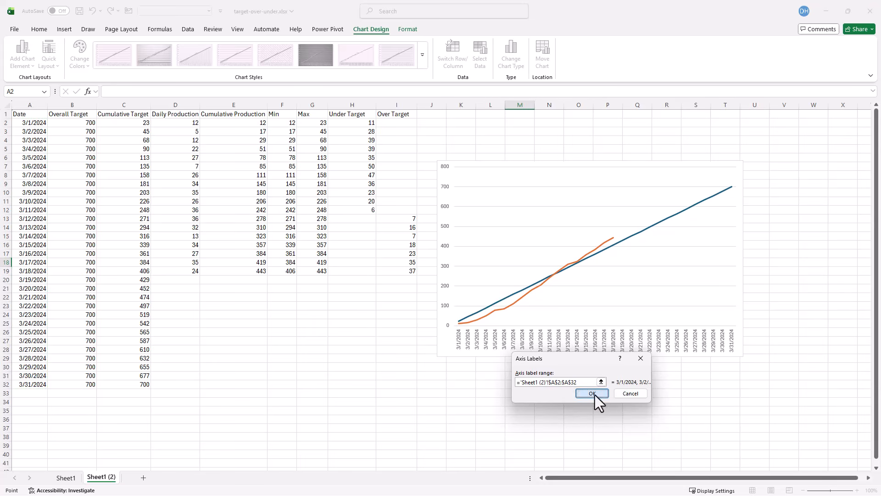
pyautogui.click(592, 393)
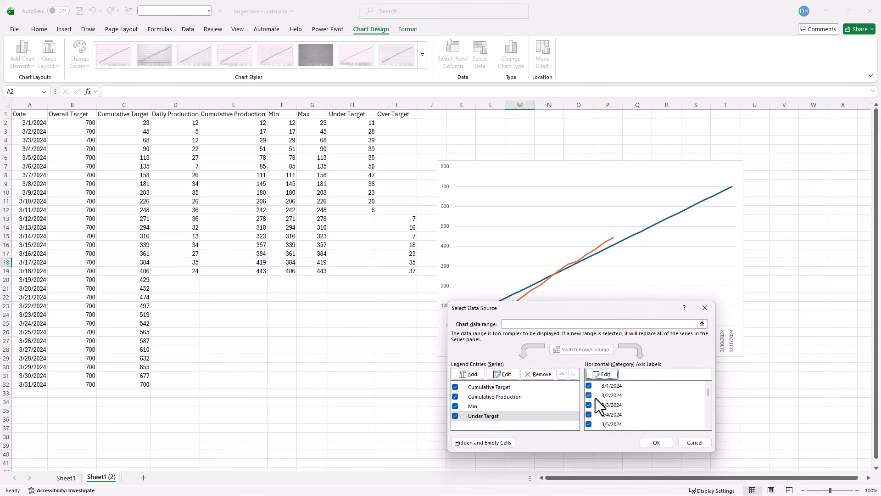
# - Add a chart series named from I1 with values from I2:I19 for Over Target
pyautogui.click(471, 373)
pyautogui.click(394, 114)
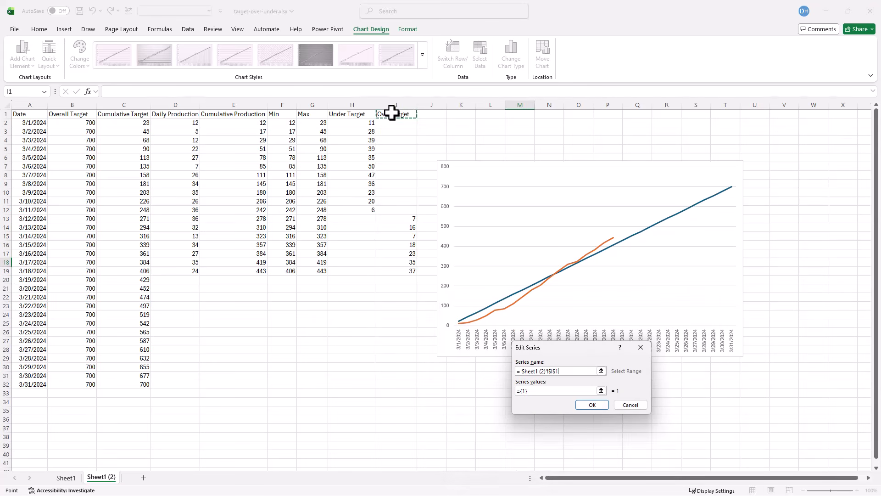
pyautogui.click(602, 390)
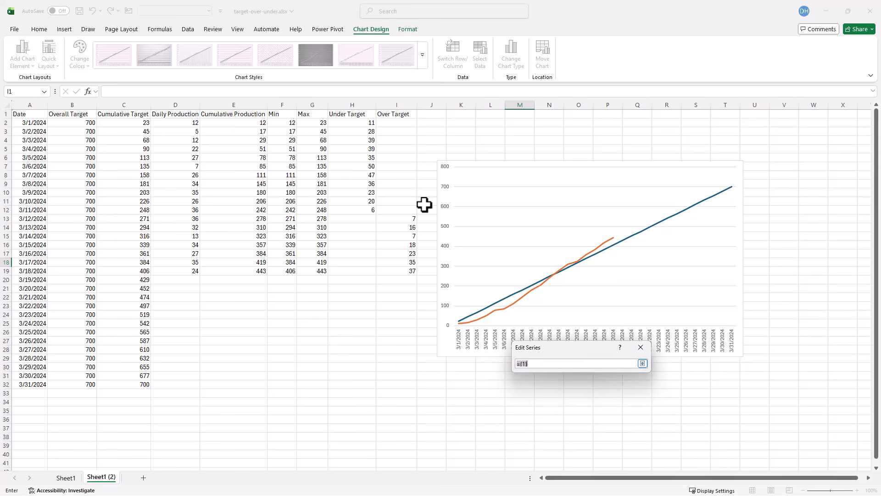
pyautogui.moveTo(392, 122); pyautogui.dragTo(397, 271)
pyautogui.click(642, 363)
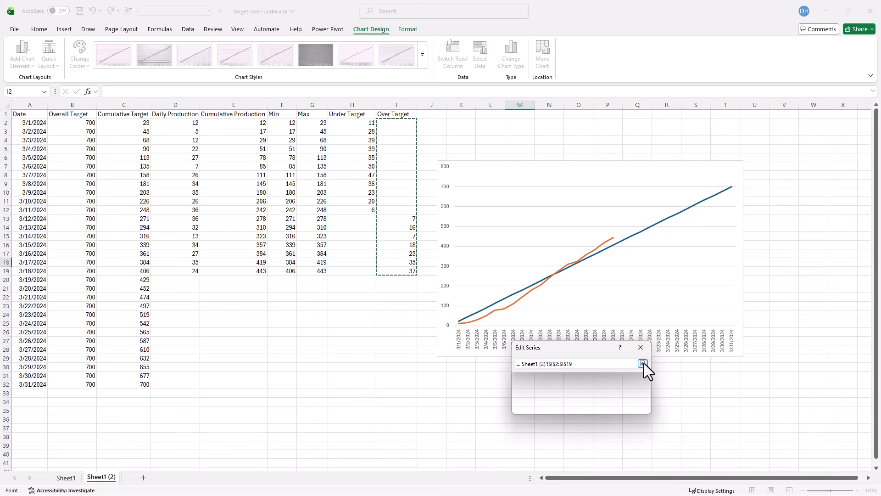
pyautogui.click(597, 405)
# - Set the horizontal axis labels to A2:A32 for the Over Target series and apply the data source
pyautogui.click(605, 376)
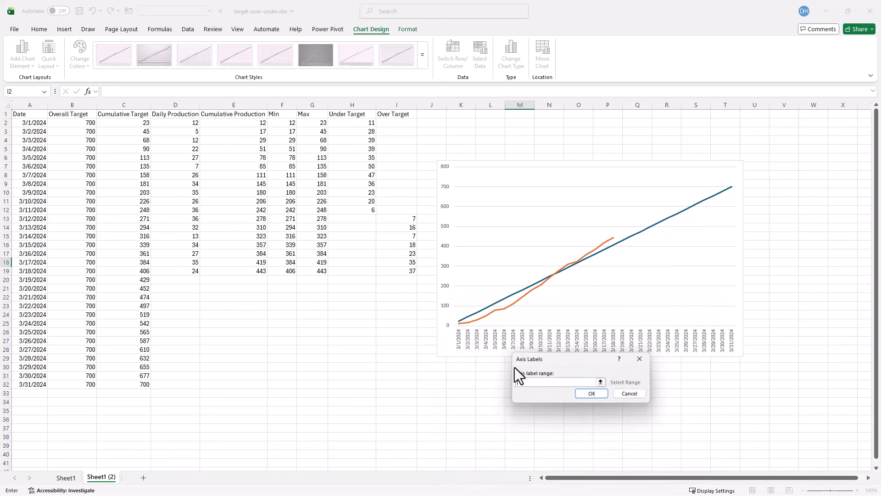
pyautogui.moveTo(27, 122); pyautogui.dragTo(27, 382)
pyautogui.click(580, 395)
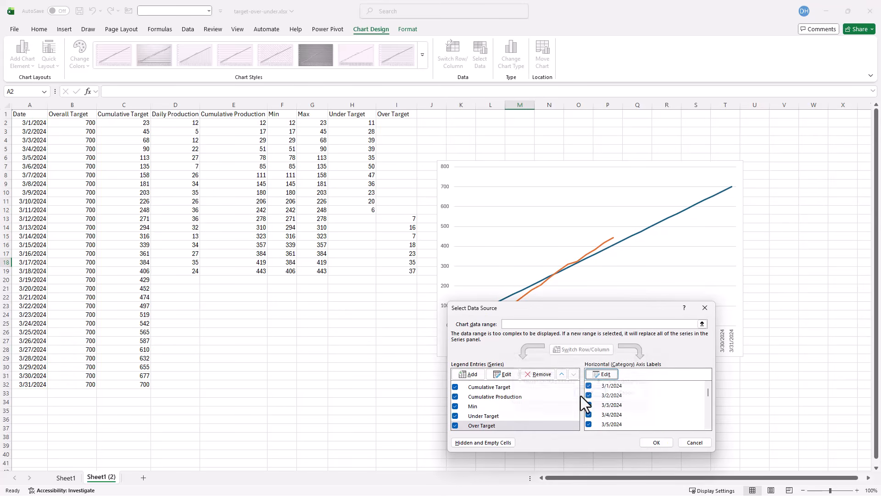
pyautogui.click(657, 443)
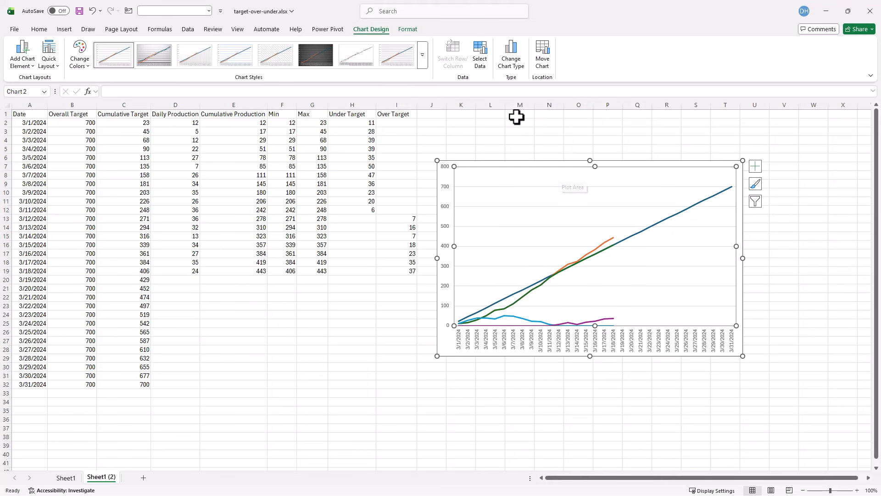
# - Change the chart to a Combo type with Cumulative Target and Cumulative Production as Line series
pyautogui.click(514, 51)
pyautogui.moveTo(477, 128); pyautogui.dragTo(674, 143)
pyautogui.click(549, 373)
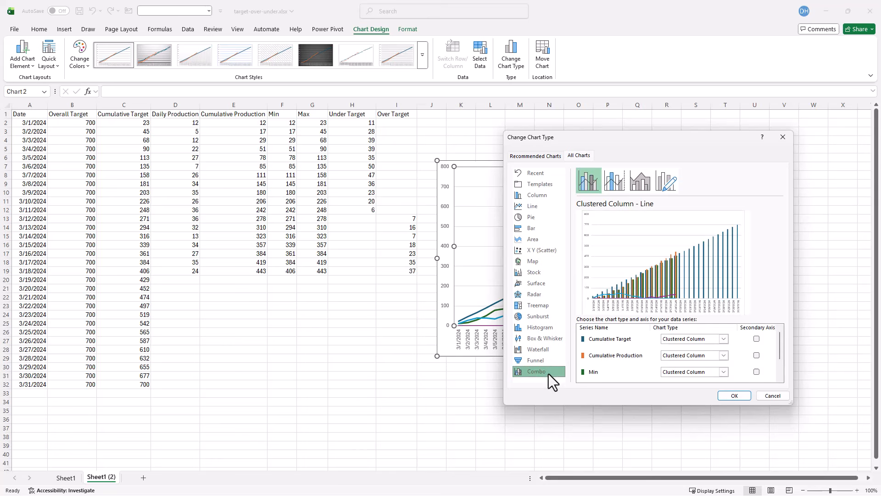
pyautogui.moveTo(790, 403); pyautogui.dragTo(784, 456)
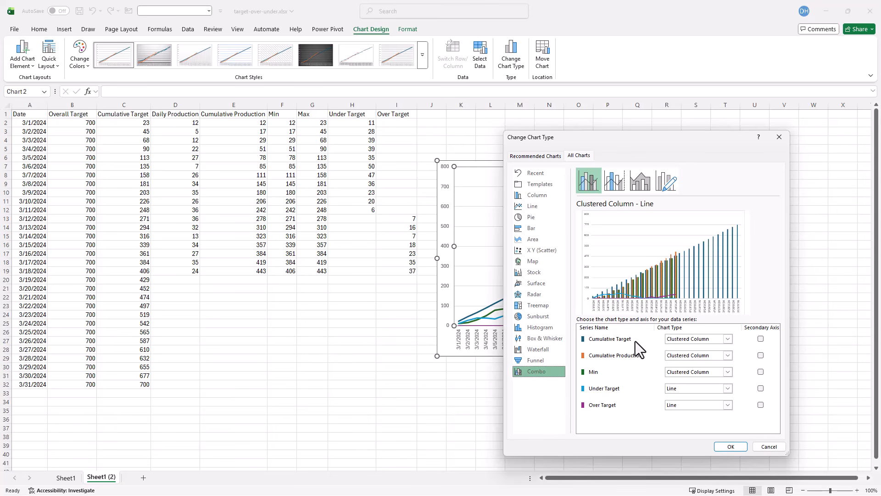
pyautogui.click(728, 338)
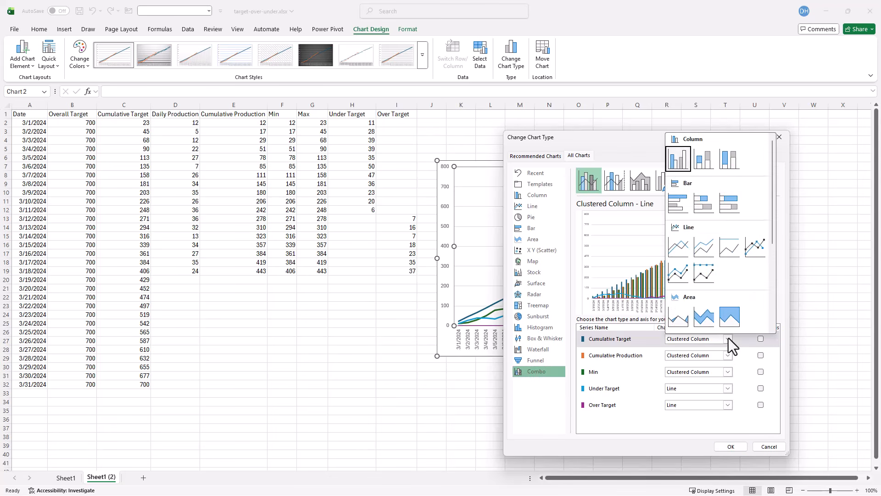
pyautogui.click(679, 241)
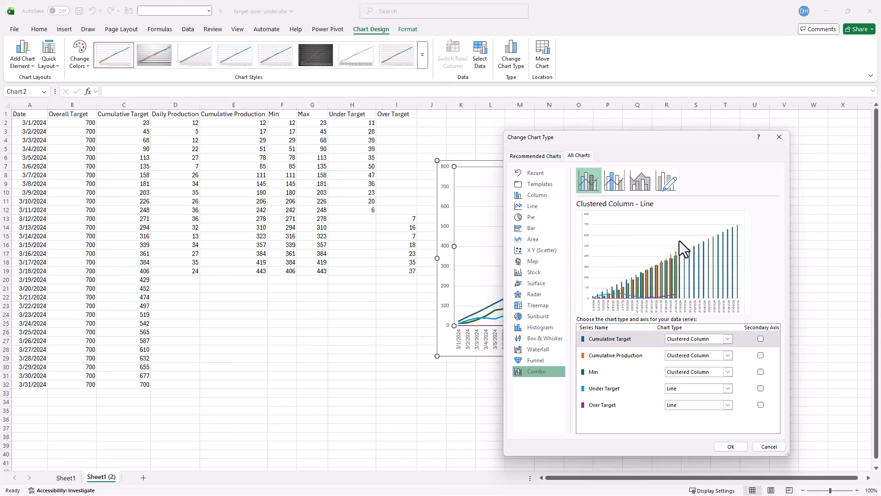
pyautogui.click(728, 355)
pyautogui.click(678, 266)
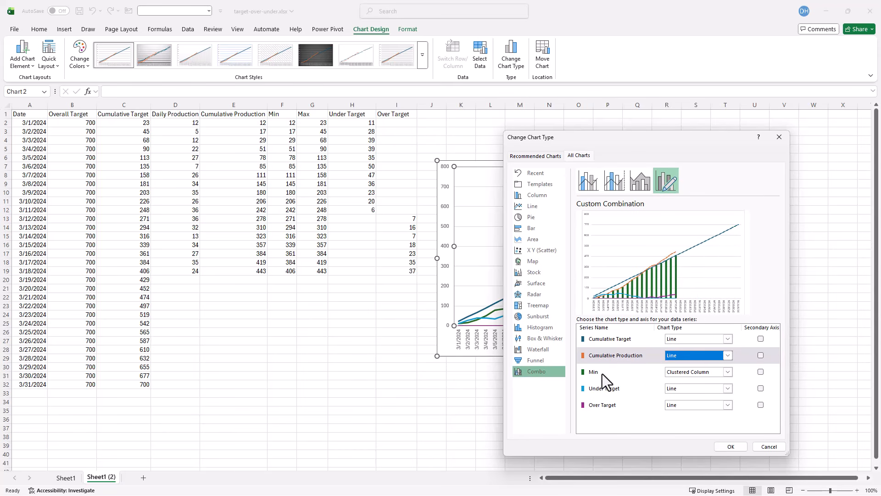
# - Set the Min, Under Target and Over Target series to Stacked Area and apply the chart type
pyautogui.click(724, 373)
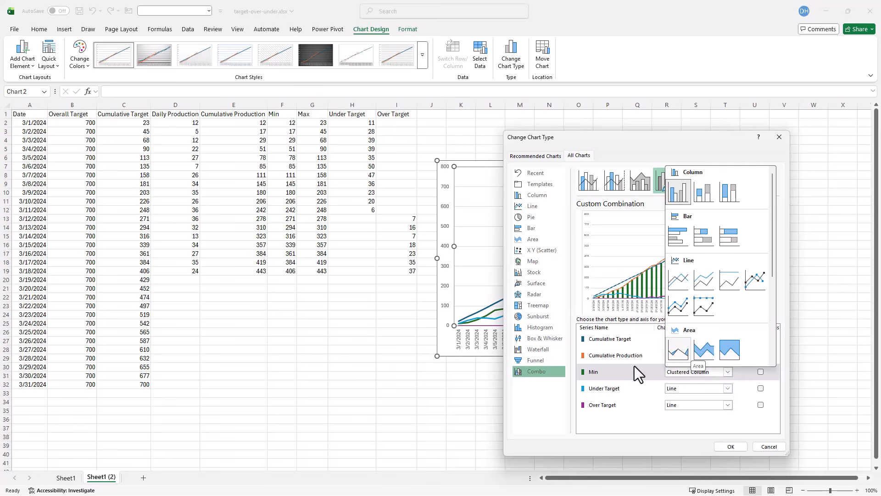
pyautogui.click(704, 348)
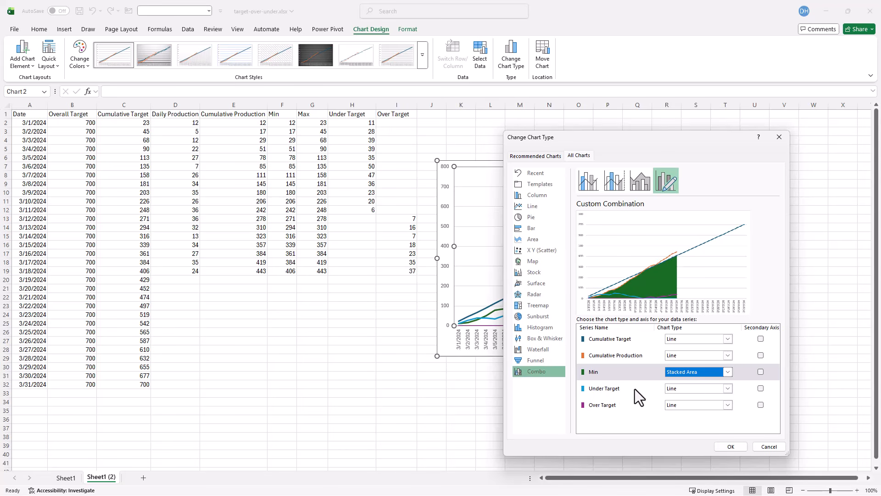
pyautogui.click(729, 388)
pyautogui.click(708, 367)
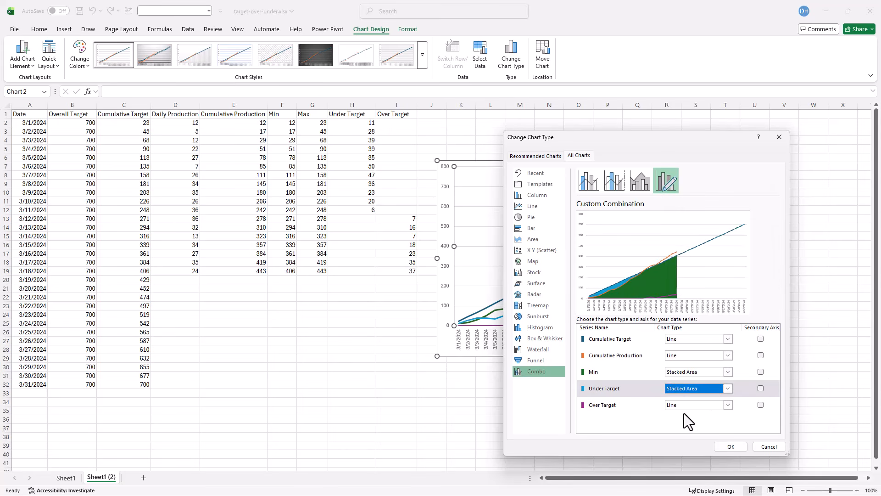
pyautogui.click(728, 404)
pyautogui.click(707, 384)
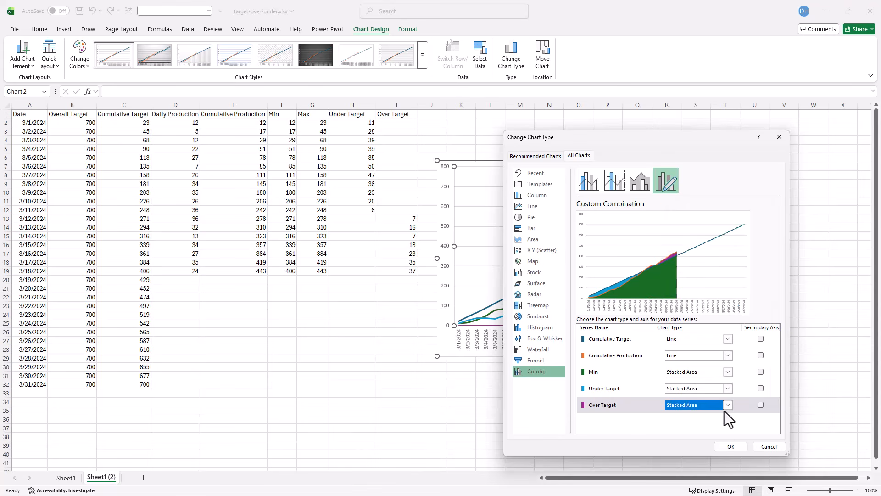
pyautogui.click(732, 446)
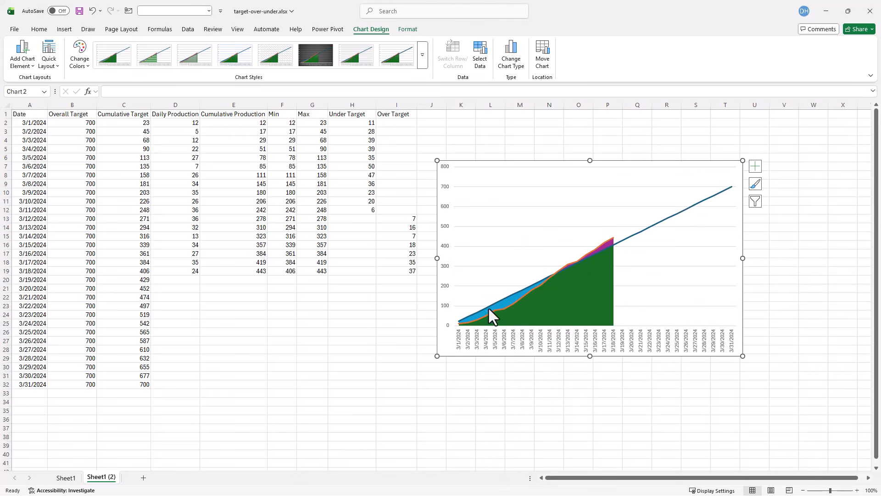
# - Format the Min area series with No fill
pyautogui.click(576, 293)
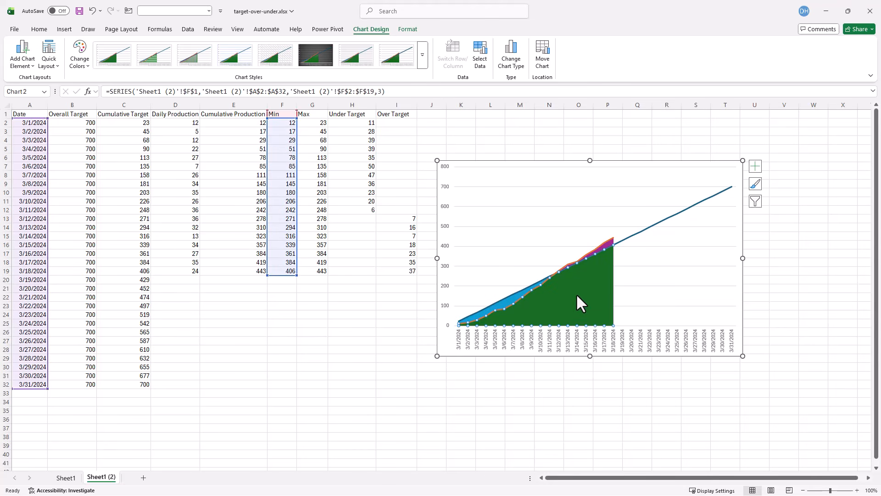
pyautogui.rightClick(577, 294)
pyautogui.click(615, 394)
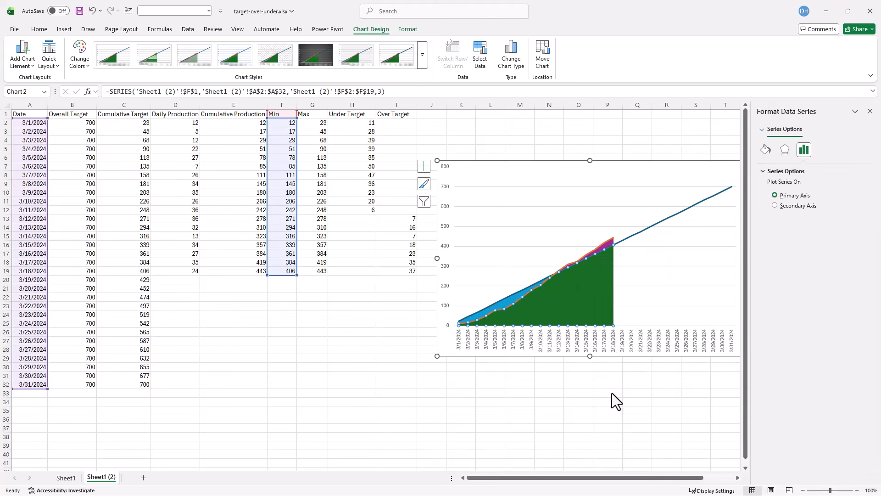
pyautogui.click(766, 150)
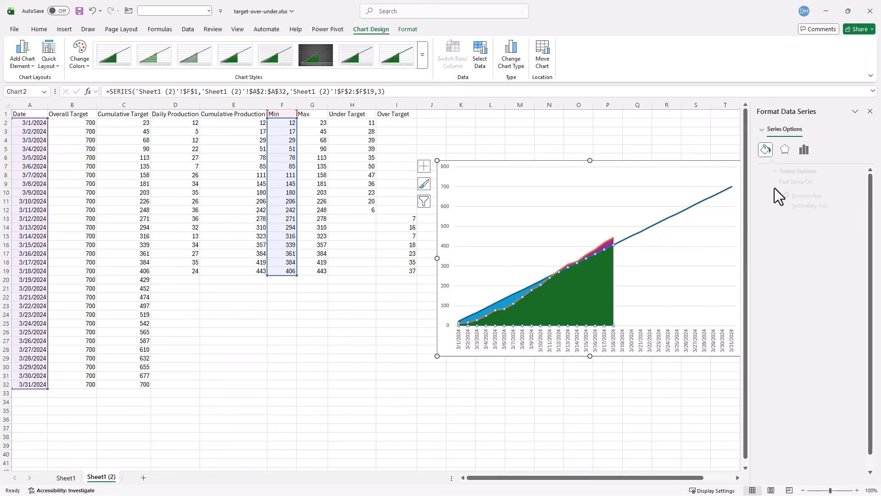
pyautogui.click(771, 185)
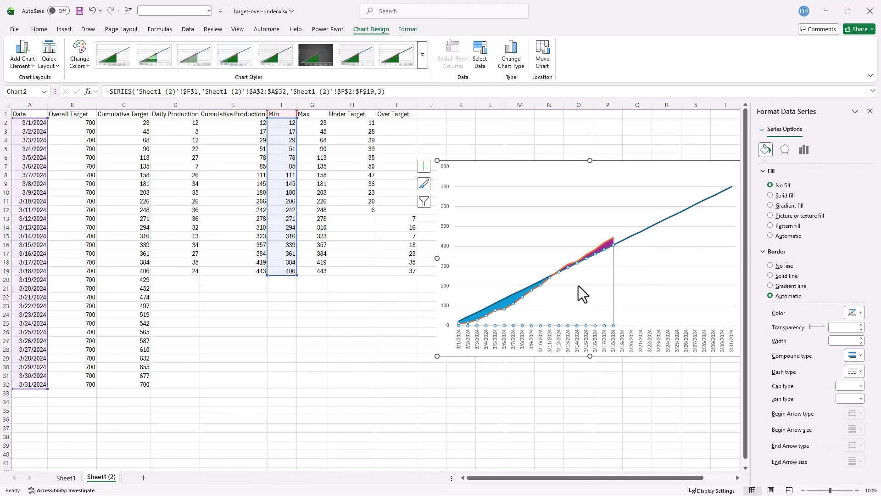
# - Fill the Under Target area series with solid yellow
pyautogui.click(507, 304)
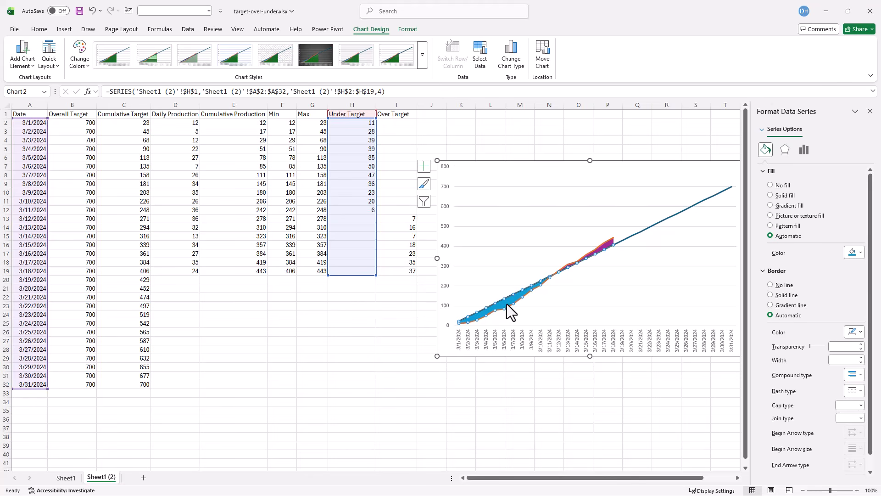
pyautogui.click(763, 130)
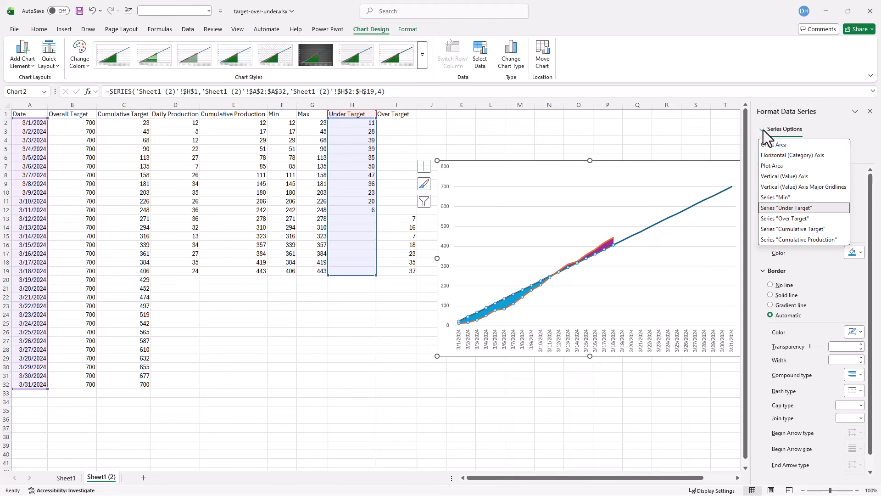
pyautogui.click(814, 210)
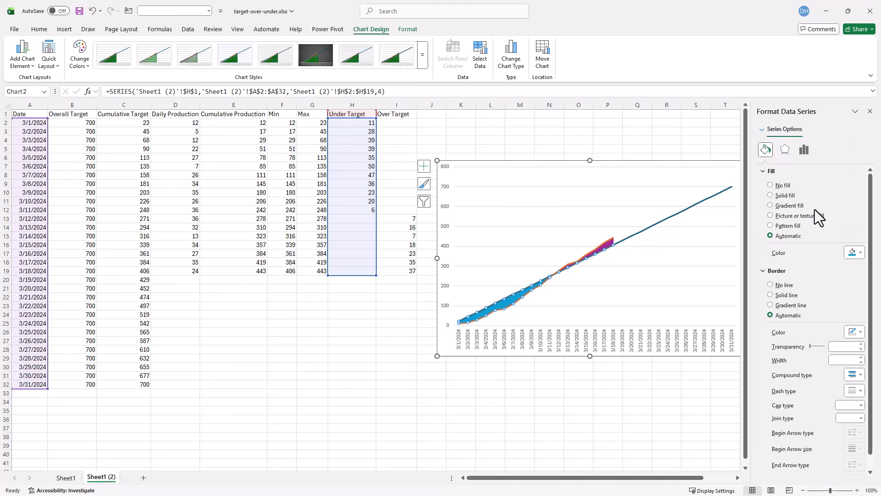
pyautogui.click(853, 255)
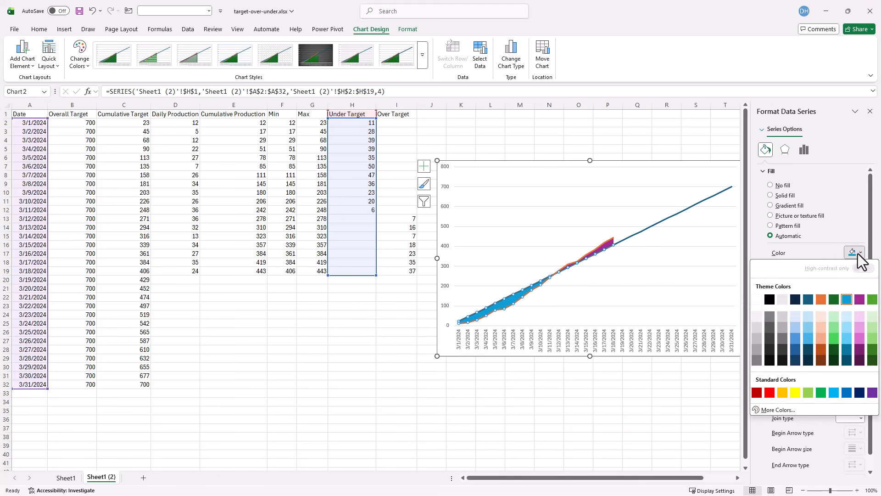
pyautogui.click(796, 393)
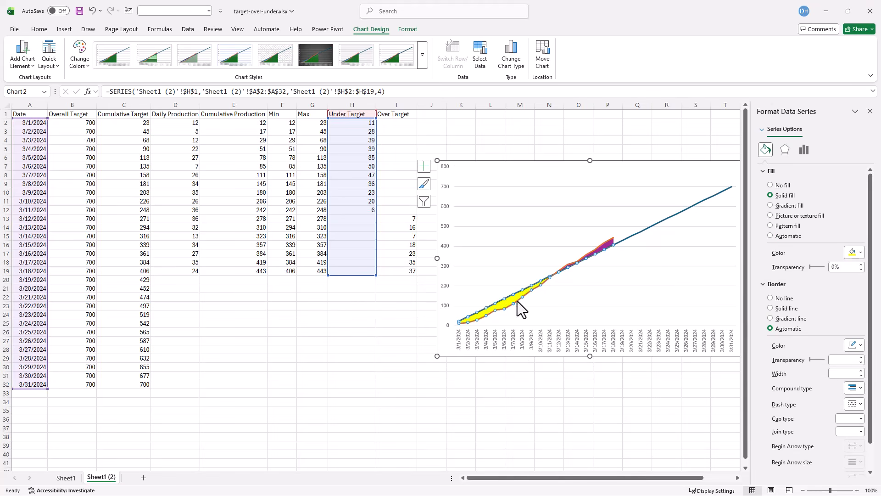
# - Fill the Over Target area series with solid green
pyautogui.click(762, 130)
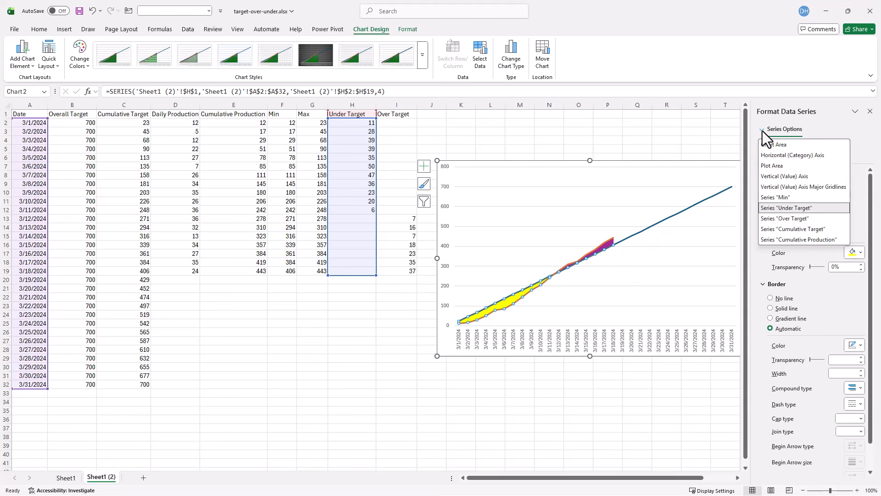
pyautogui.click(794, 219)
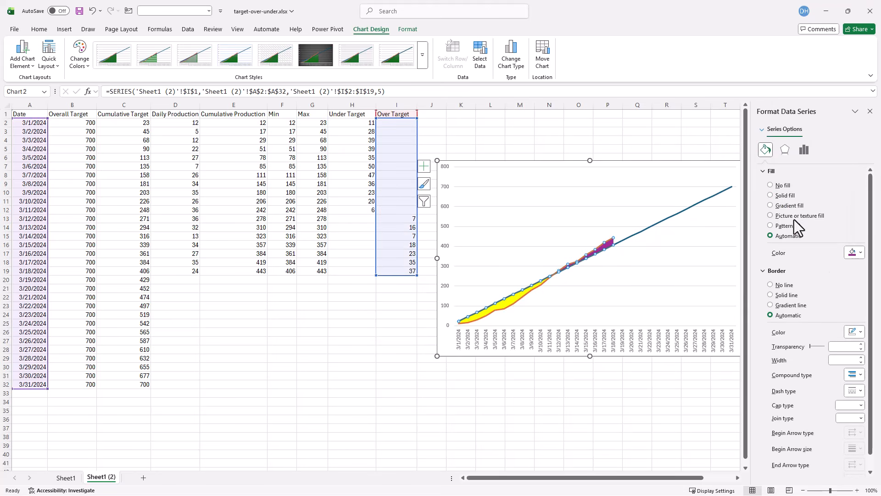
pyautogui.click(861, 253)
pyautogui.click(808, 393)
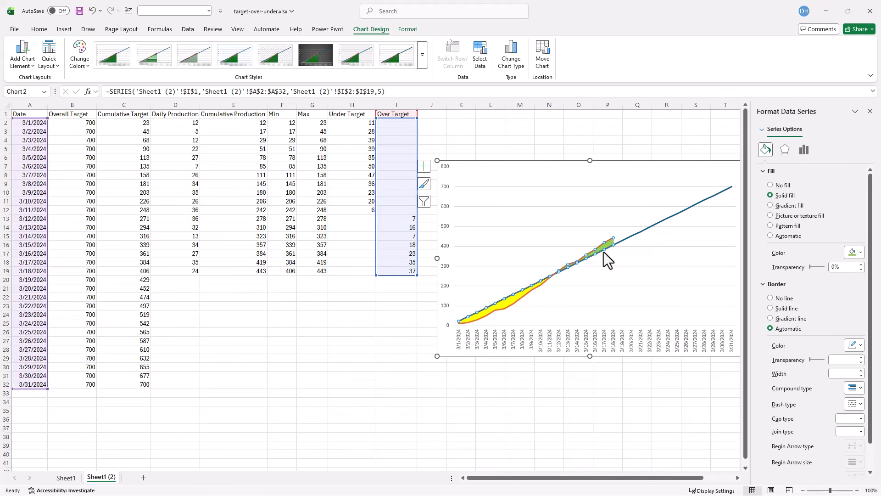
# - Set the Cumulative Target line's width to 1 pt
pyautogui.click(645, 229)
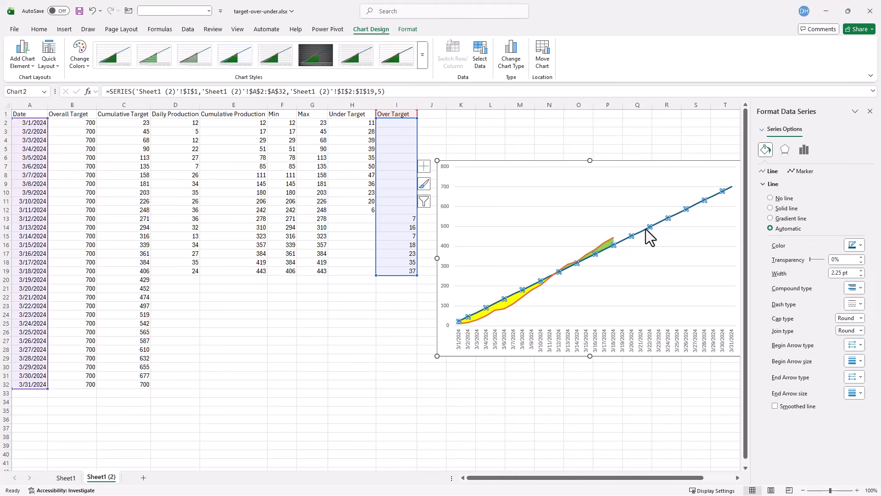
pyautogui.click(763, 130)
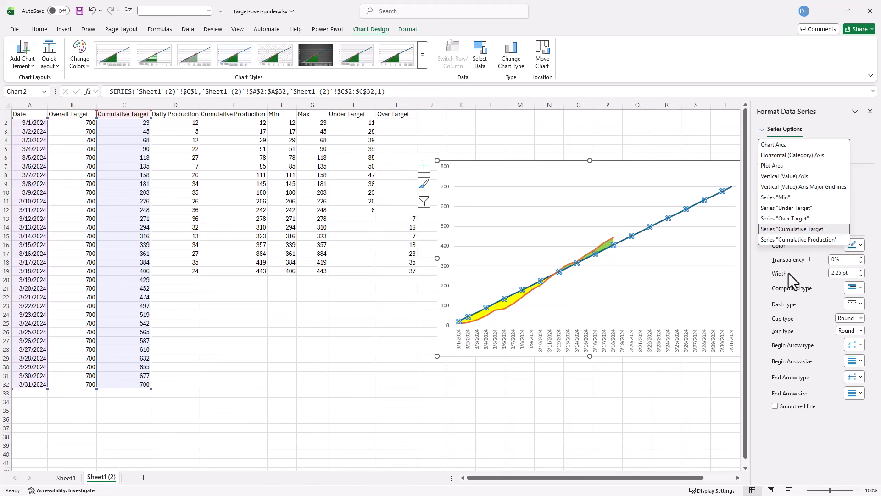
pyautogui.click(861, 275)
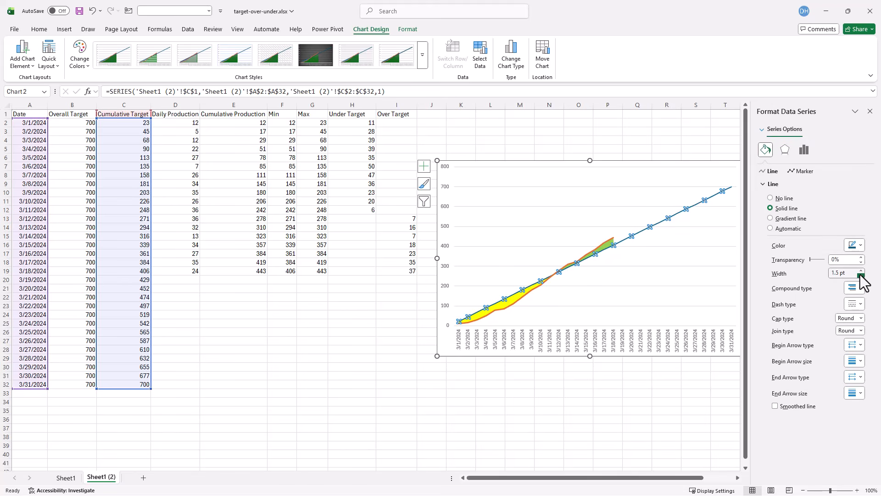
pyautogui.click(861, 276)
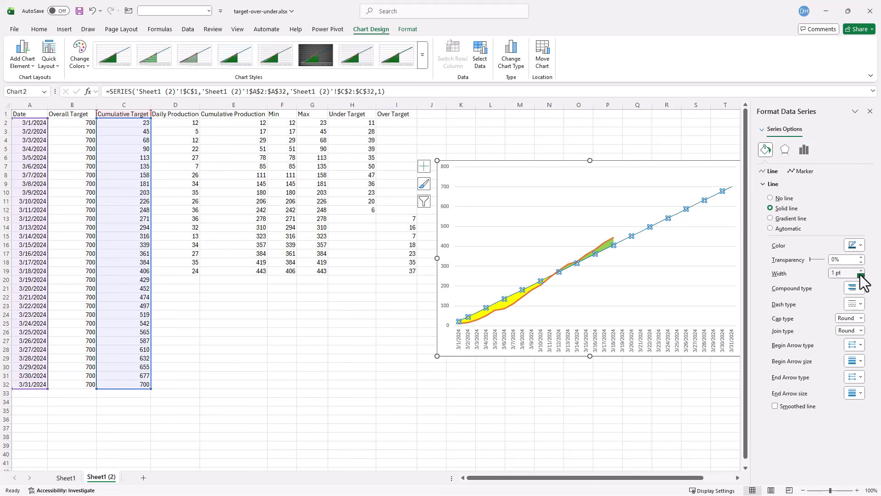
# - Make the Cumulative Target line dashed and color it gray
pyautogui.click(856, 304)
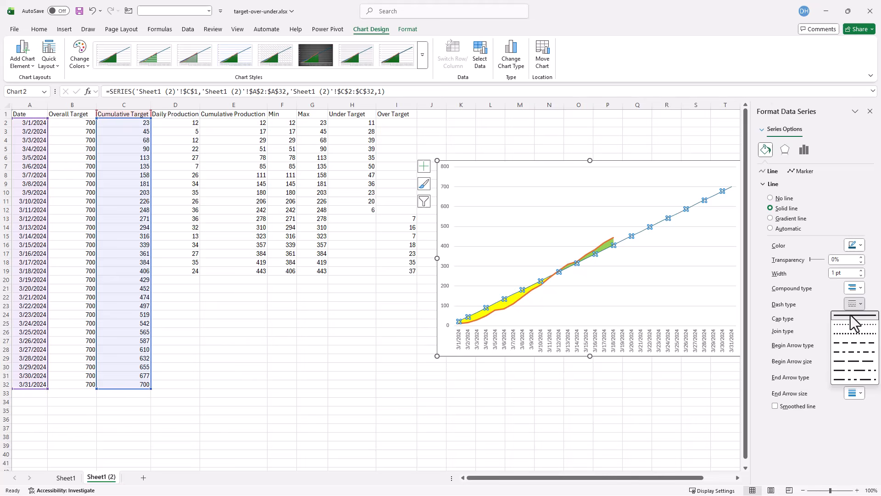
pyautogui.click(850, 343)
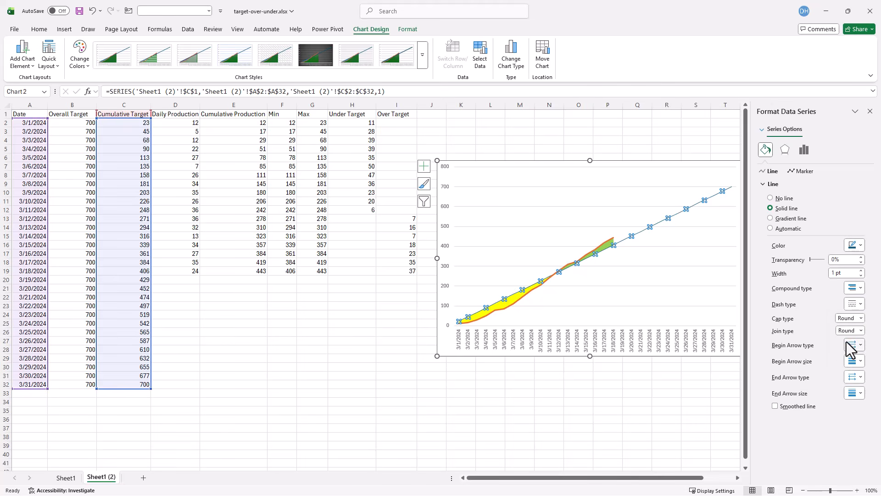
pyautogui.click(854, 246)
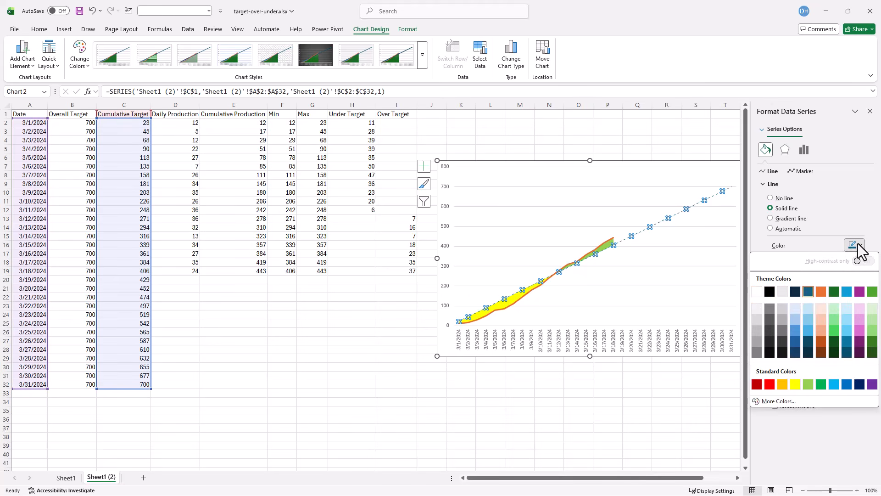
pyautogui.click(756, 354)
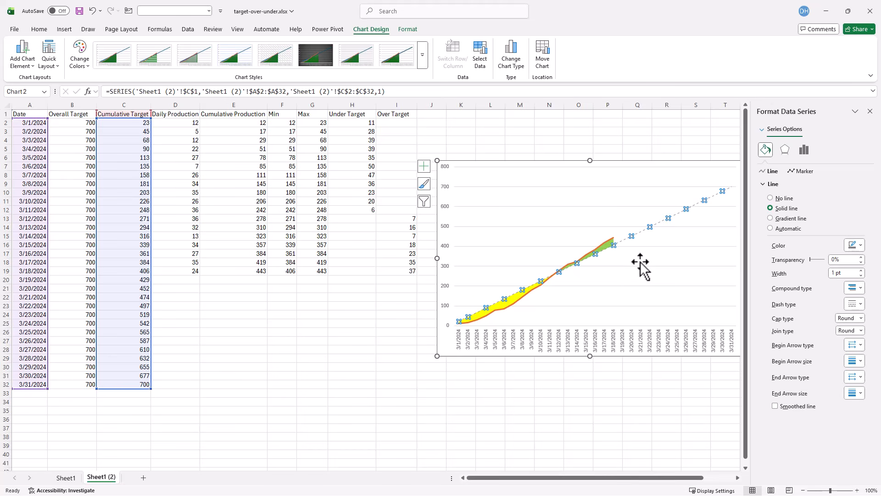
# - Color the Cumulative Production line light blue, increase its width, and close the formatting pane
pyautogui.click(552, 266)
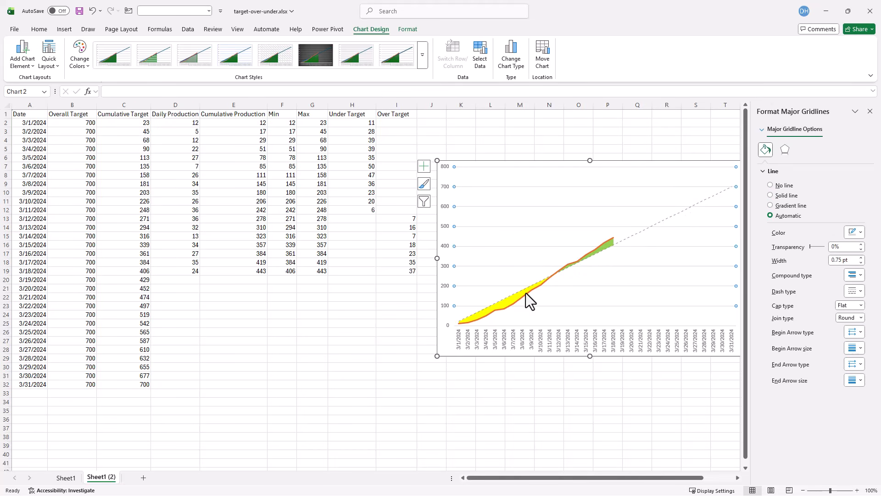
pyautogui.click(800, 133)
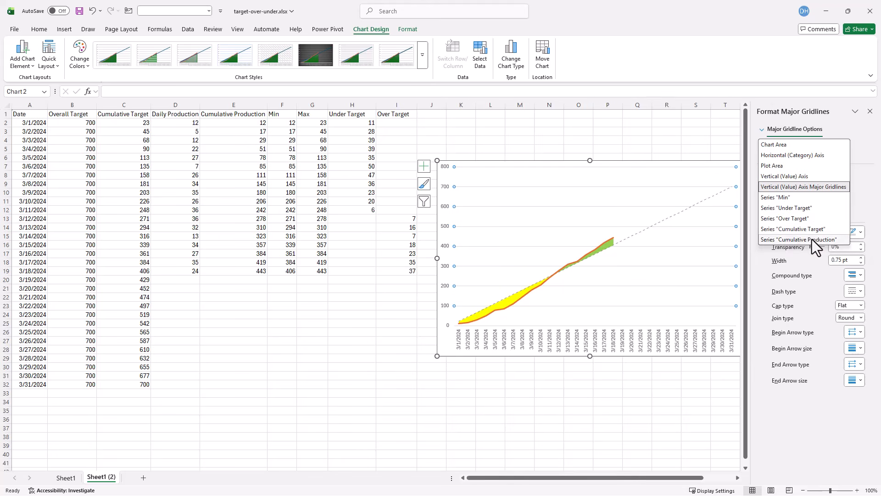
pyautogui.click(812, 239)
pyautogui.click(860, 246)
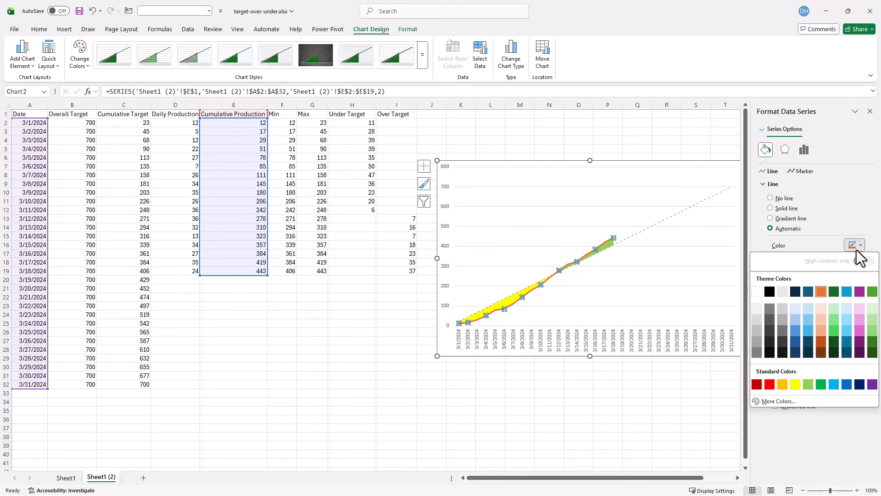
pyautogui.click(834, 385)
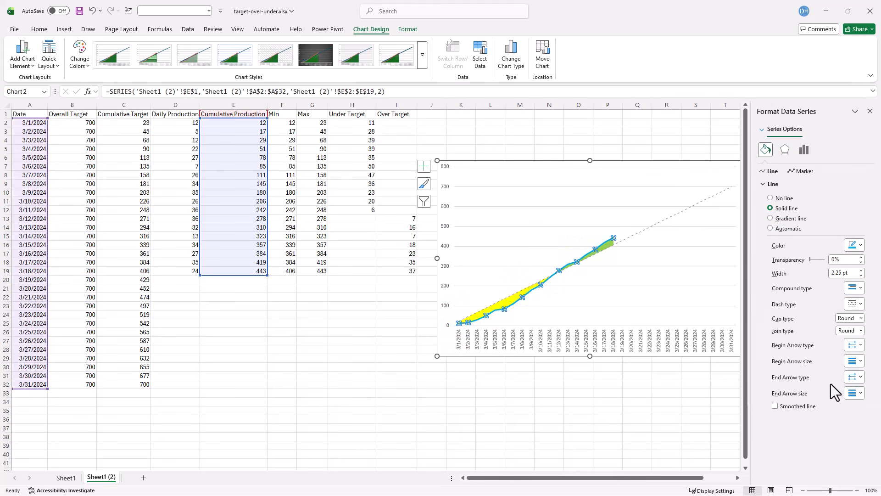
pyautogui.click(861, 276)
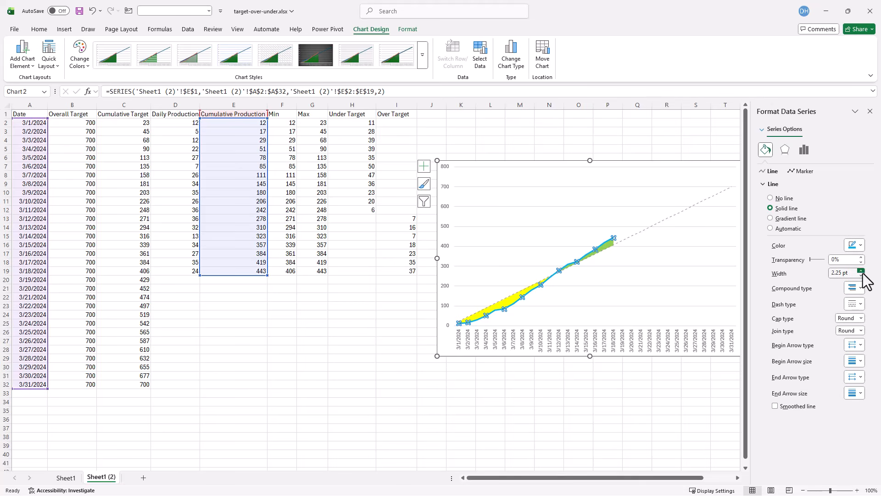
pyautogui.click(861, 276)
pyautogui.click(870, 111)
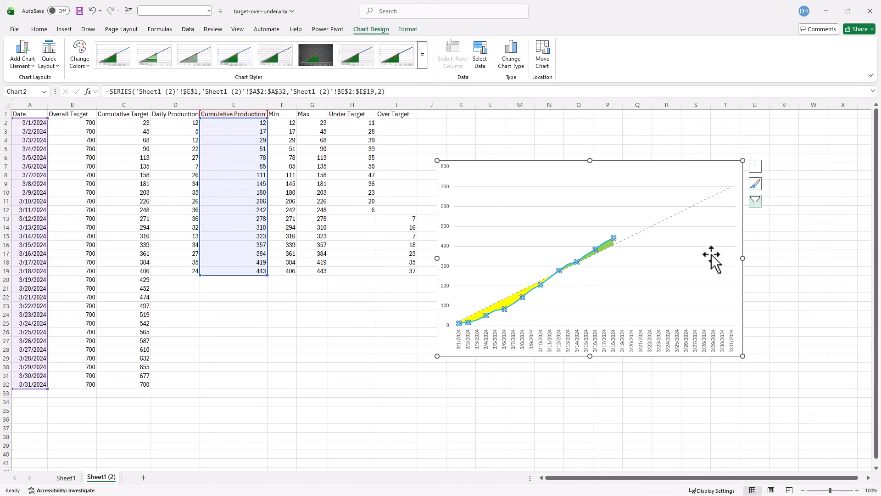
# - Delete the chart's horizontal major gridlines
pyautogui.click(688, 266)
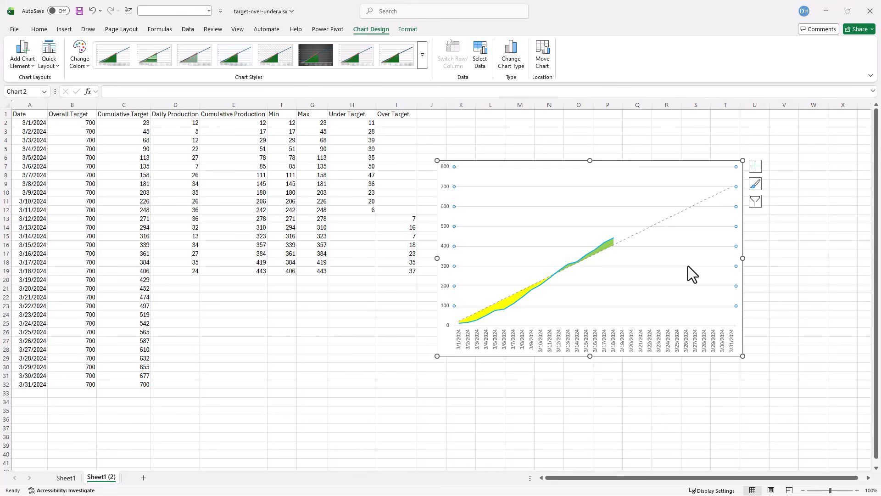
pyautogui.press('Delete')
pyautogui.press('Escape')
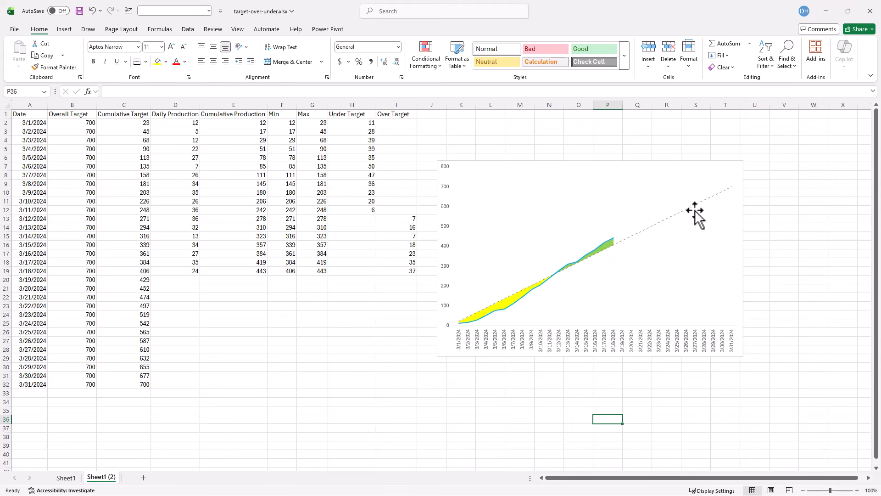
# - Add a data label to the final point of the Cumulative Target line
pyautogui.click(65, 477)
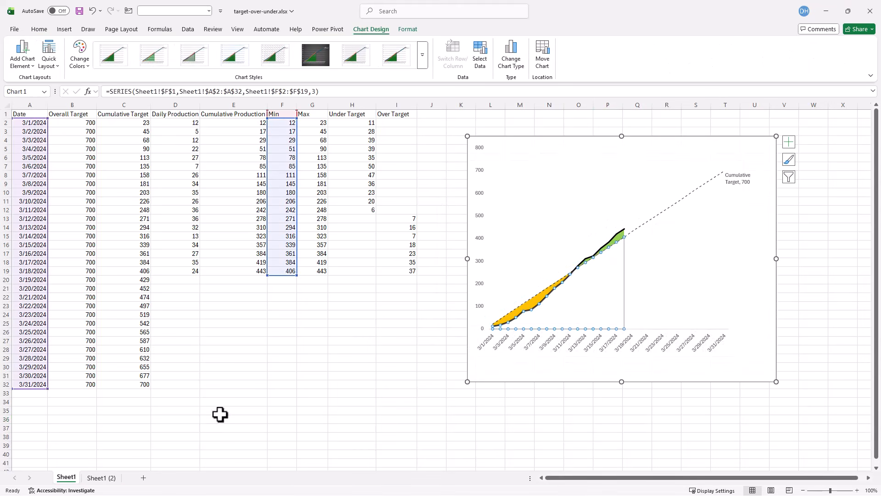
pyautogui.click(109, 479)
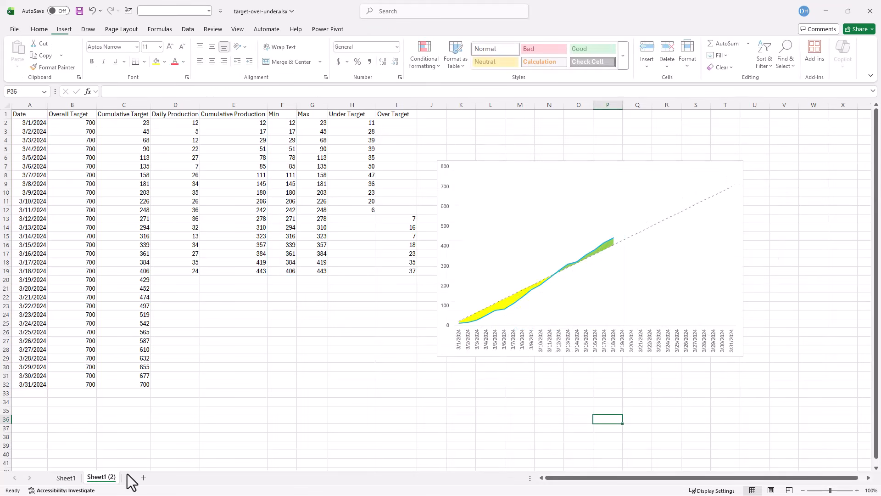
pyautogui.click(727, 189)
pyautogui.click(729, 188)
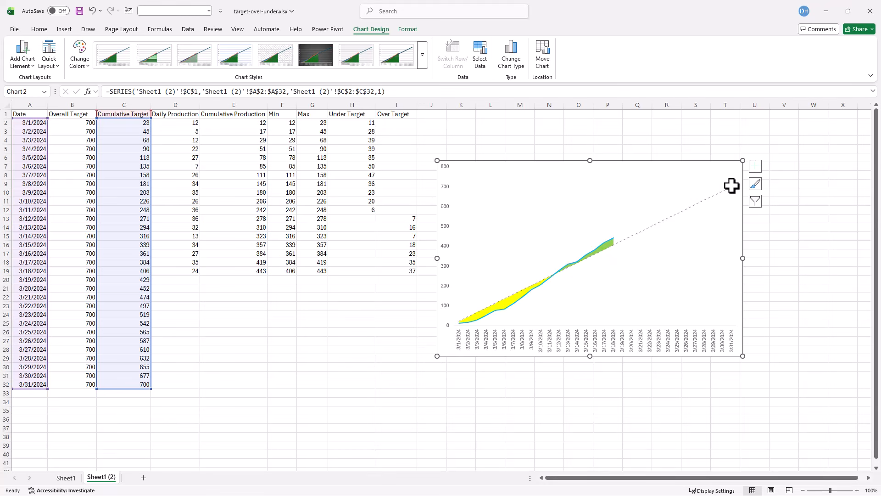
pyautogui.rightClick(731, 188)
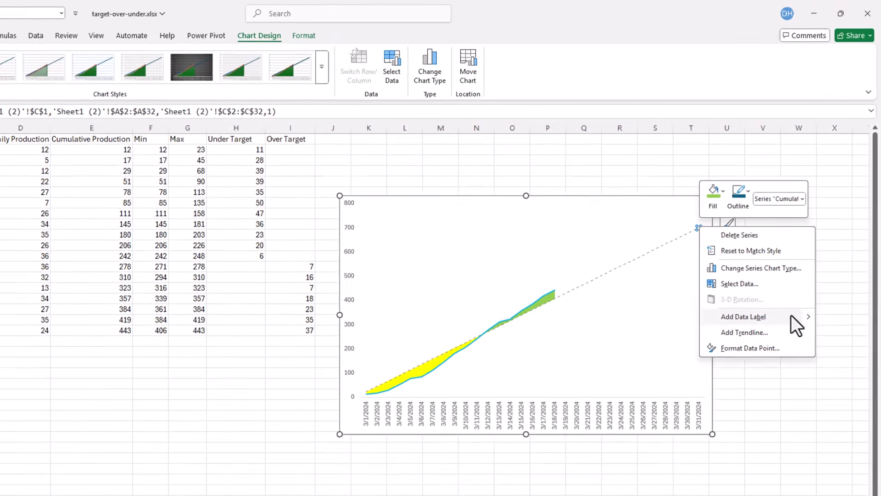
pyautogui.moveTo(790, 322)
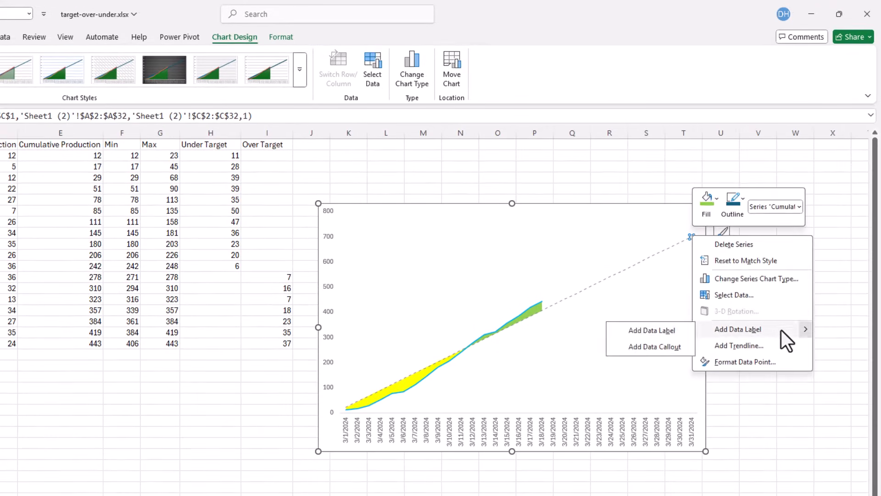
pyautogui.click(658, 317)
# - Narrow the plot area slightly from its right edge to make room for the label
pyautogui.click(673, 284)
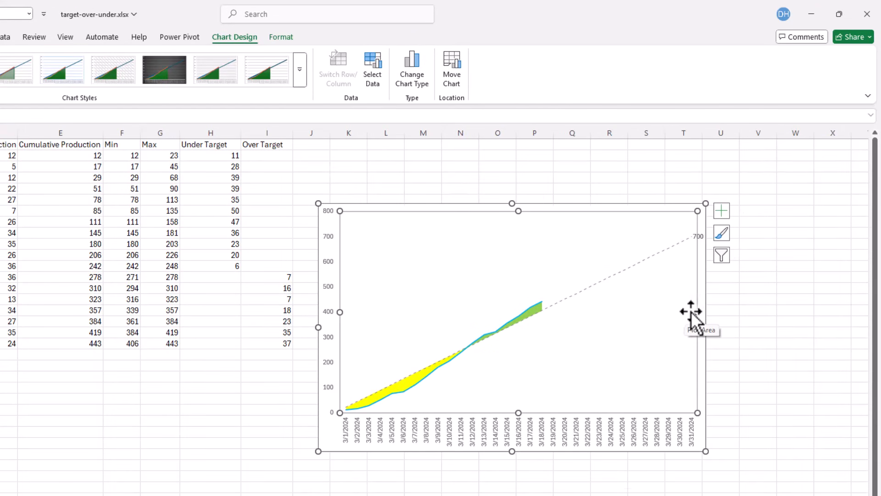
pyautogui.moveTo(698, 312); pyautogui.dragTo(679, 312)
pyautogui.click(686, 237)
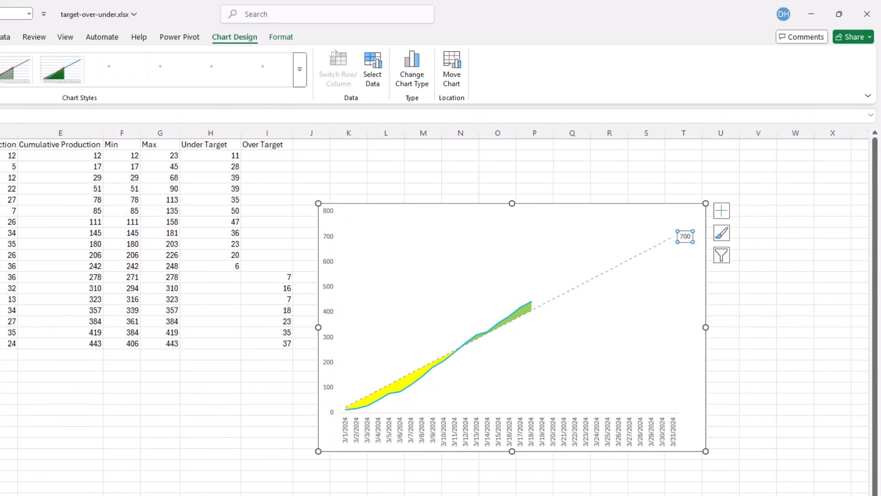
# - Try adding the series name to the Cumulative Target data labels, then undo it
pyautogui.rightClick(684, 234)
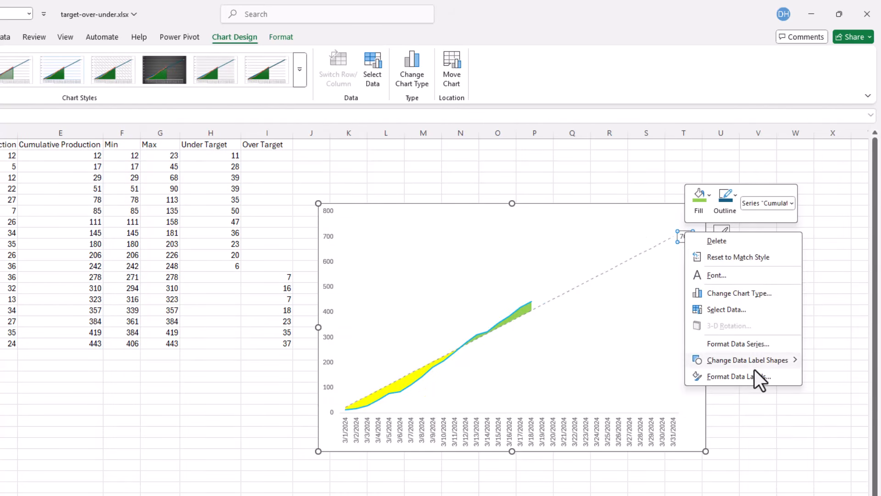
pyautogui.click(735, 376)
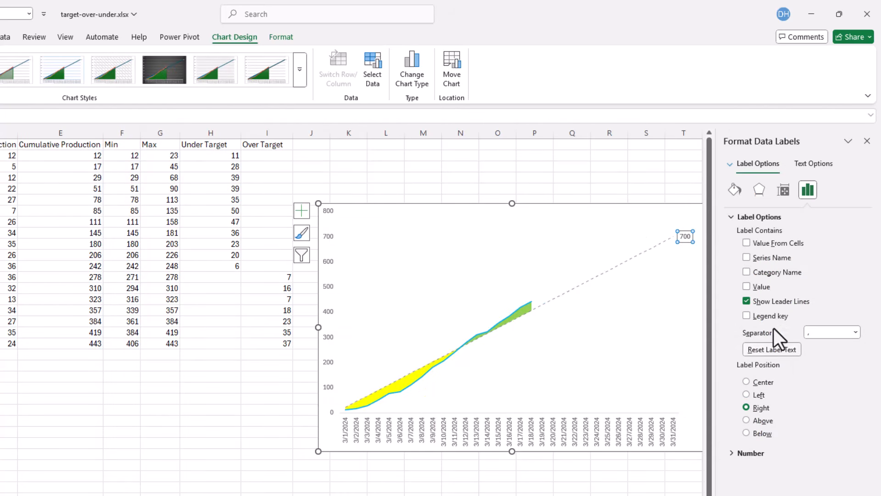
pyautogui.click(747, 257)
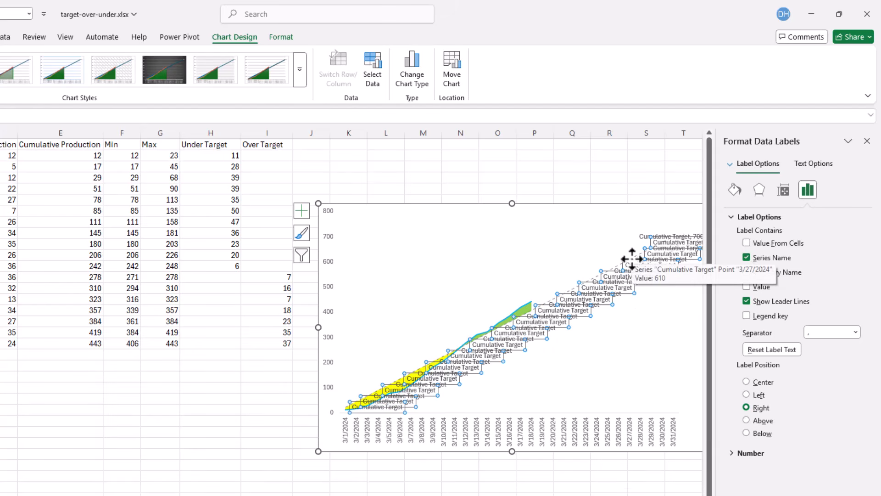
pyautogui.hotkey('ctrl', 'z')
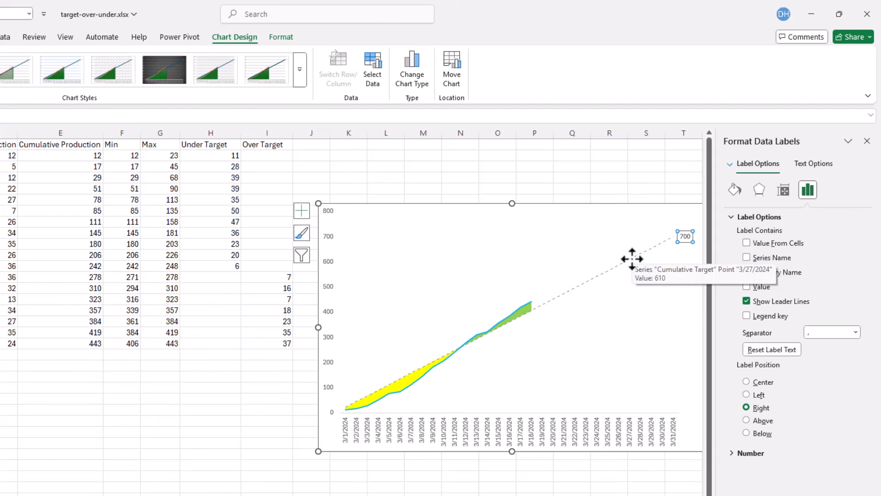
# - Add the series name to the final Cumulative Target data label alongside its value, then close the formatting pane
pyautogui.click(688, 236)
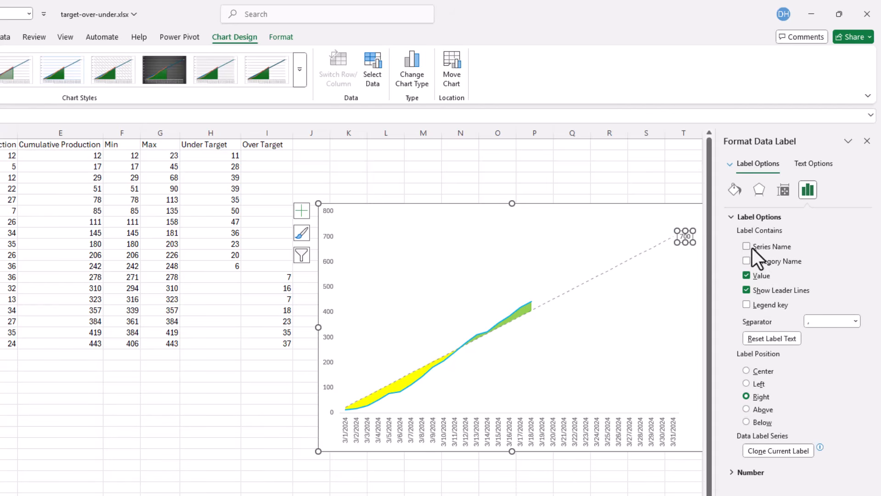
pyautogui.click(747, 247)
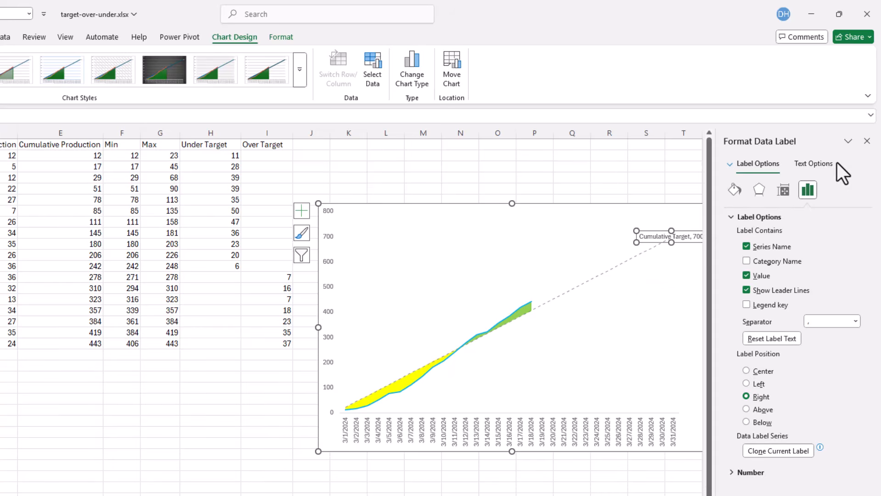
pyautogui.click(867, 140)
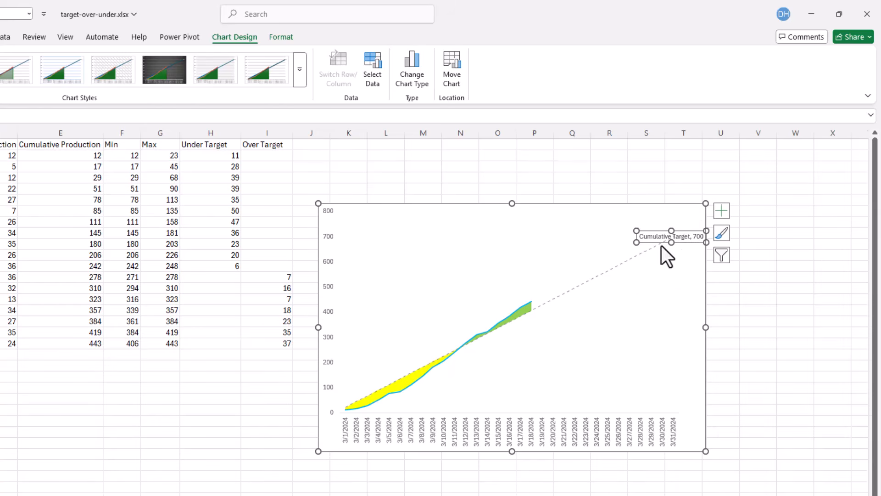
# - Narrow the Cumulative Target label box and shrink the plot area further from its right edge
pyautogui.moveTo(637, 242); pyautogui.dragTo(669, 245)
pyautogui.click(667, 293)
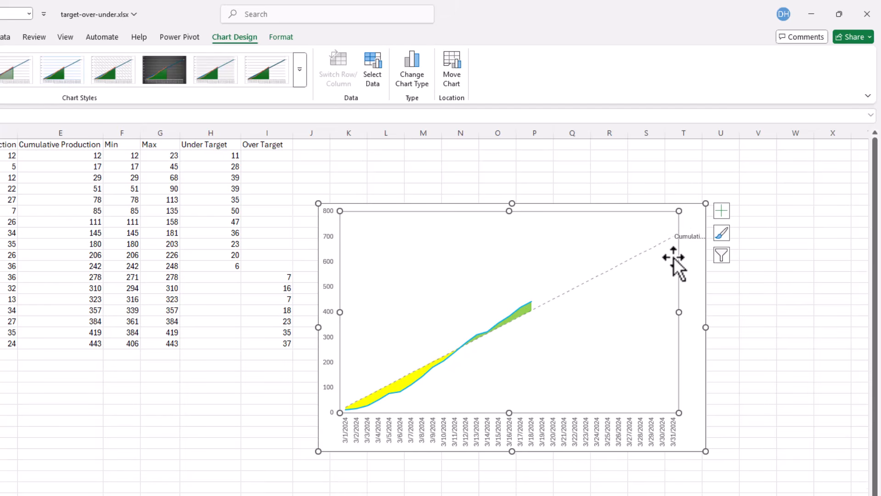
pyautogui.moveTo(682, 313); pyautogui.dragTo(655, 311)
# - Enlarge the Cumulative Target label box so its series name and value fit on two lines
pyautogui.click(678, 237)
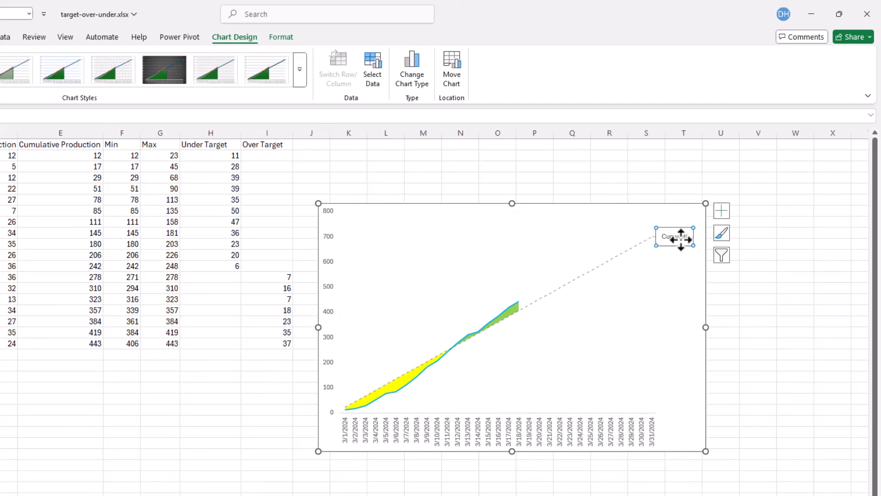
pyautogui.moveTo(693, 245); pyautogui.dragTo(700, 264)
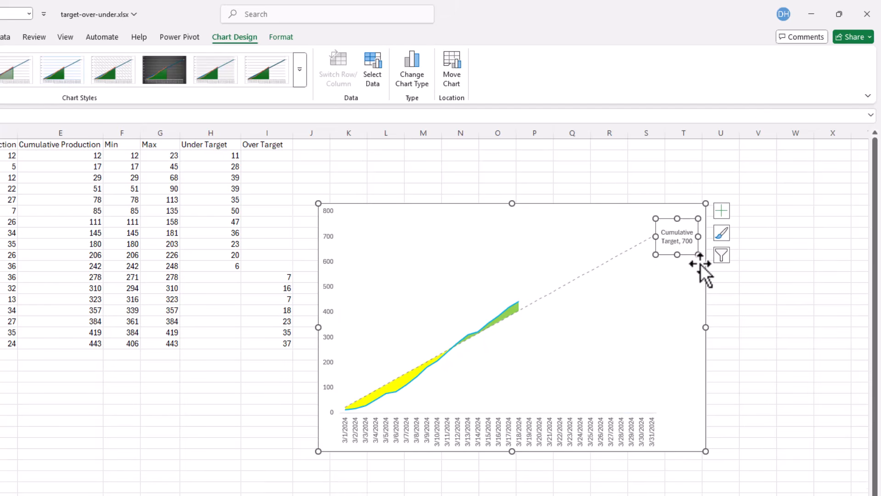
pyautogui.click(765, 275)
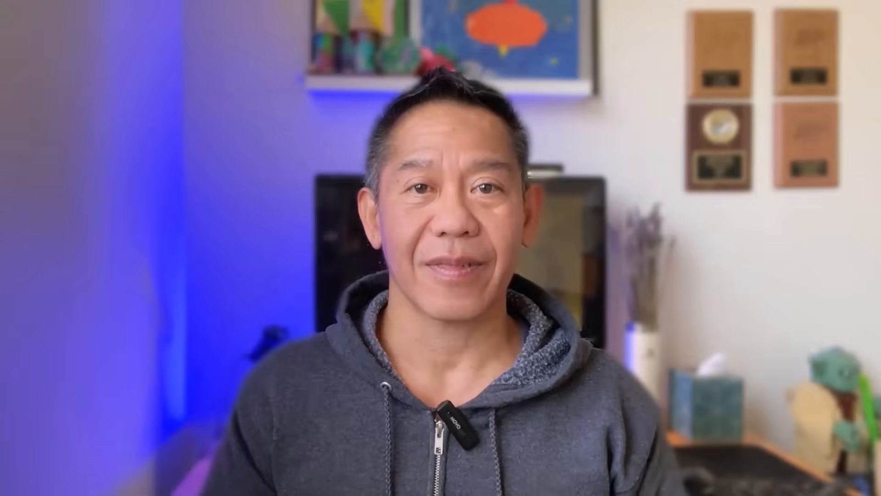